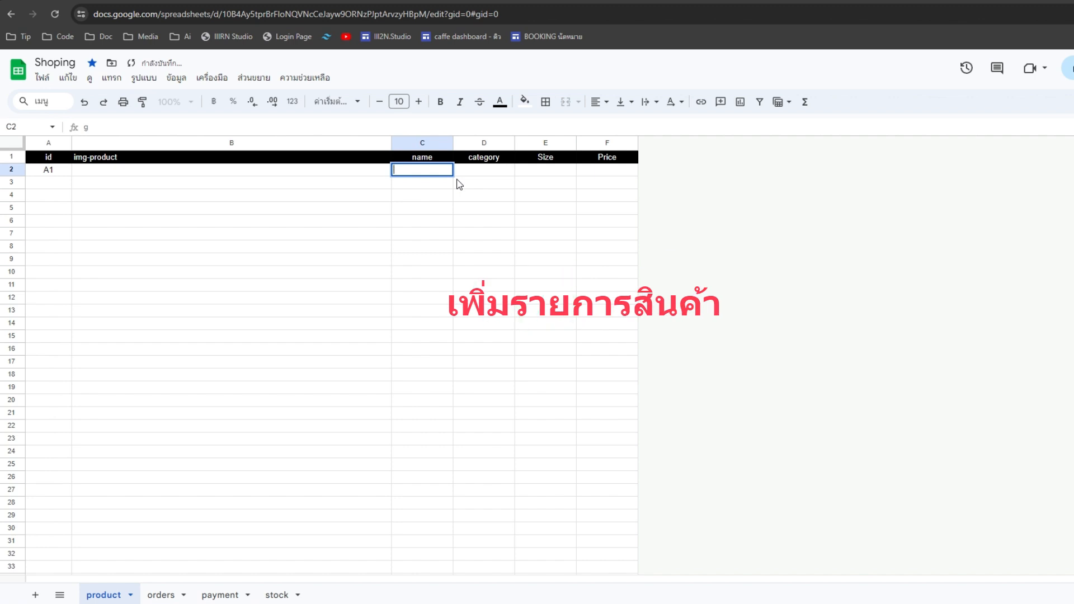
# - Type the Thai product name เสื้อผ้า into cell C2 for product A1
pyautogui.press('BackSpace')
pyautogui.write('เสื้อ')
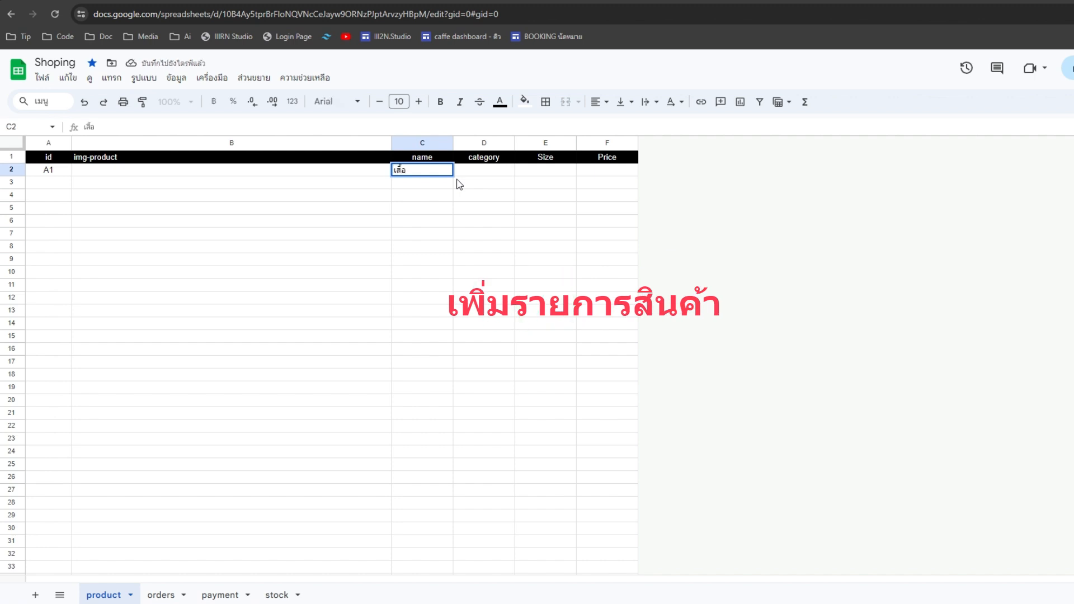
pyautogui.write('ผ้า')
pyautogui.press('Tab')
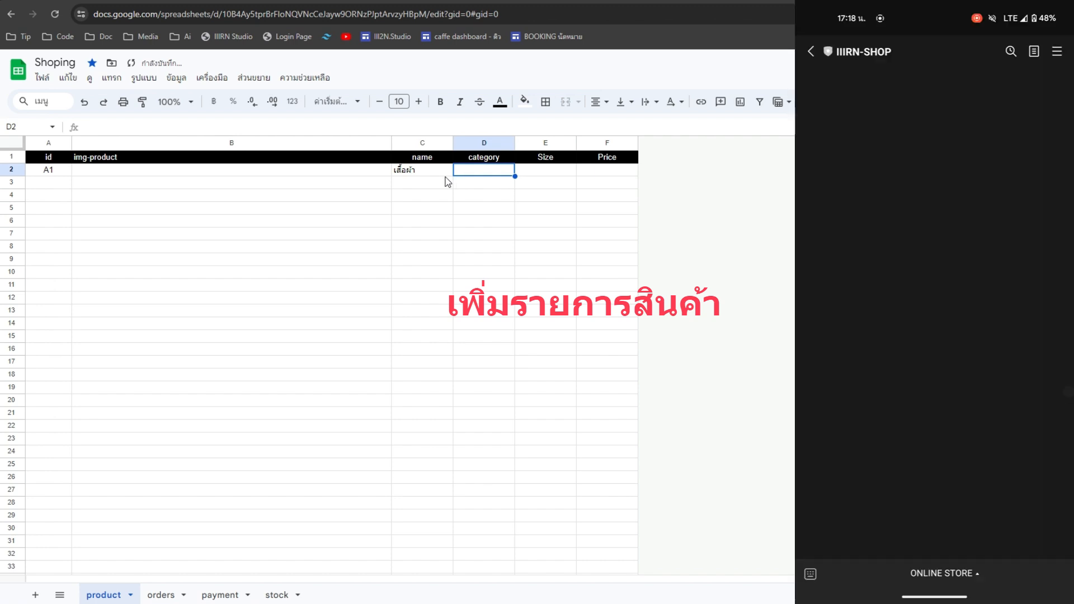
# - Copy the name เสื้อผ้า from C2 into the category cell D2
pyautogui.click(442, 173)
pyautogui.hotkey('ctrl', 'c')
pyautogui.click(493, 171)
pyautogui.hotkey('ctrl', 'v')
# - Enter the sizes S,M,L,XL in cell E2
pyautogui.doubleClick(551, 171)
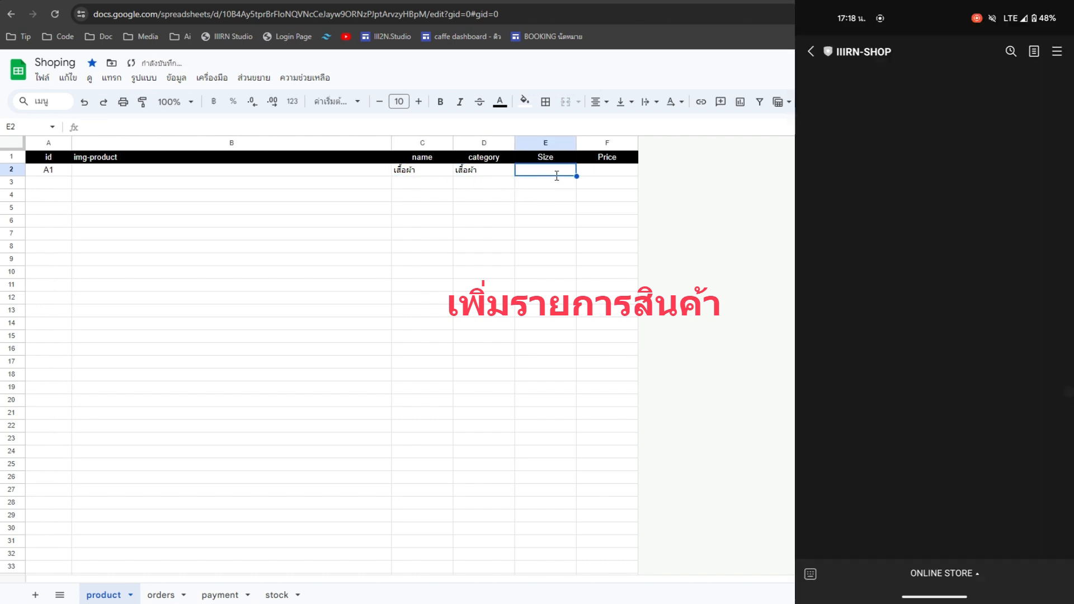
pyautogui.write('ม')
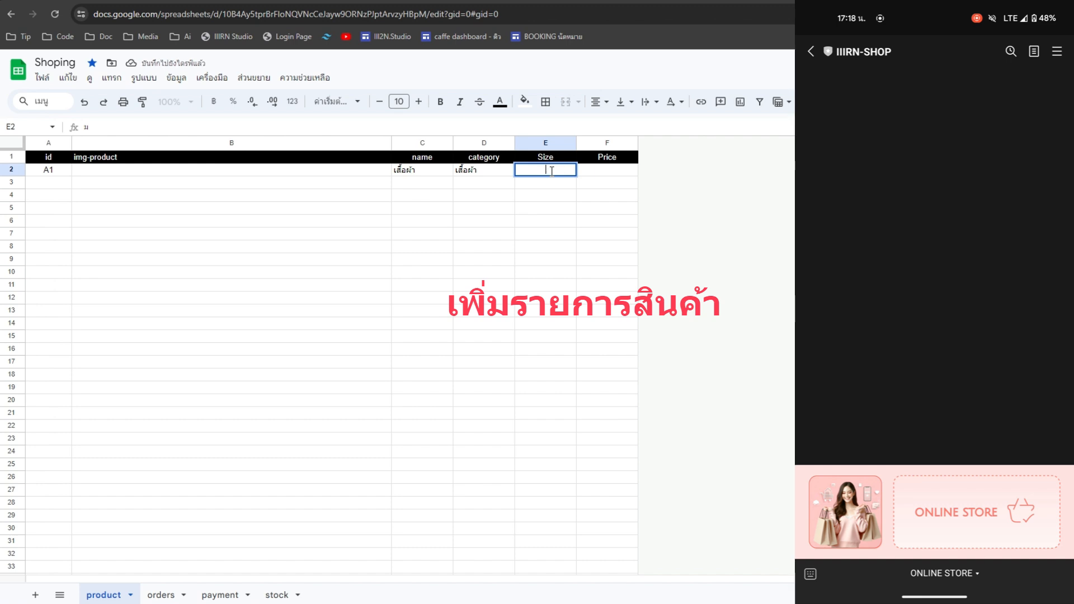
pyautogui.press('BackSpace')
pyautogui.write('SML')
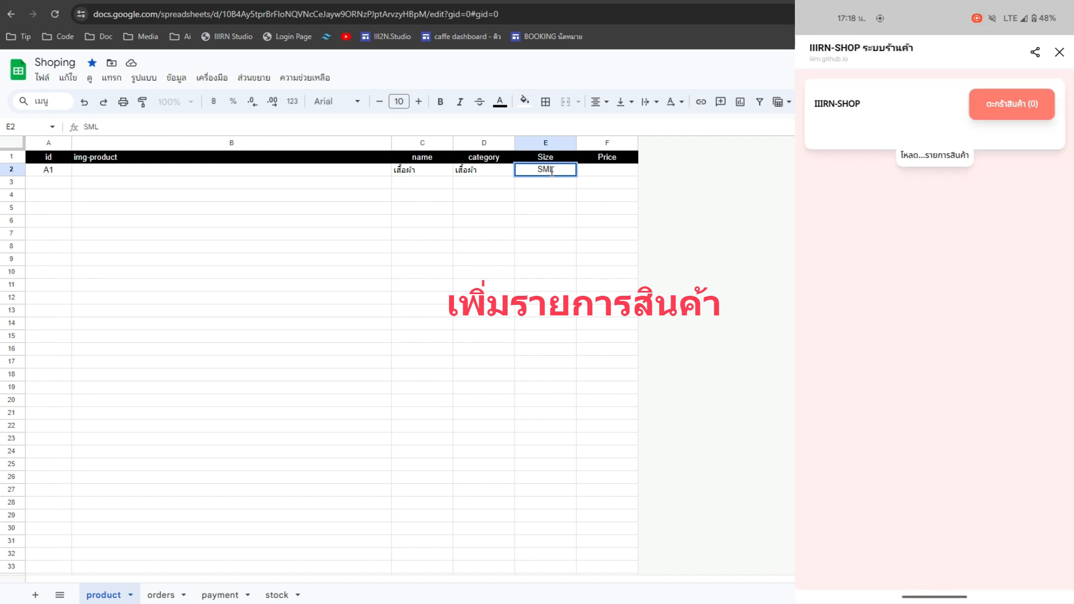
pyautogui.write('XL')
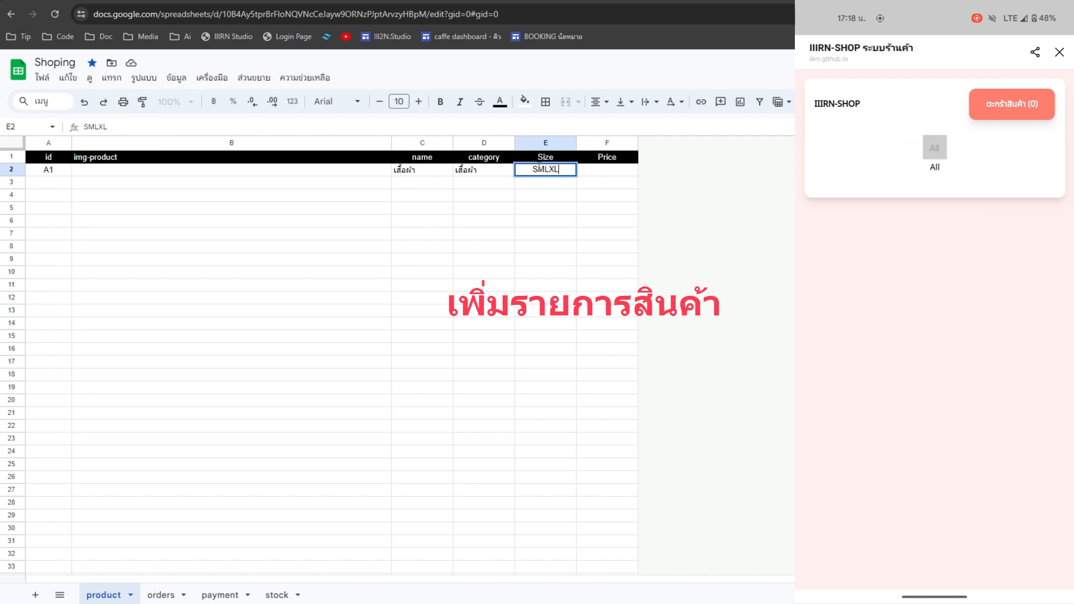
pyautogui.click(539, 170)
pyautogui.write(',')
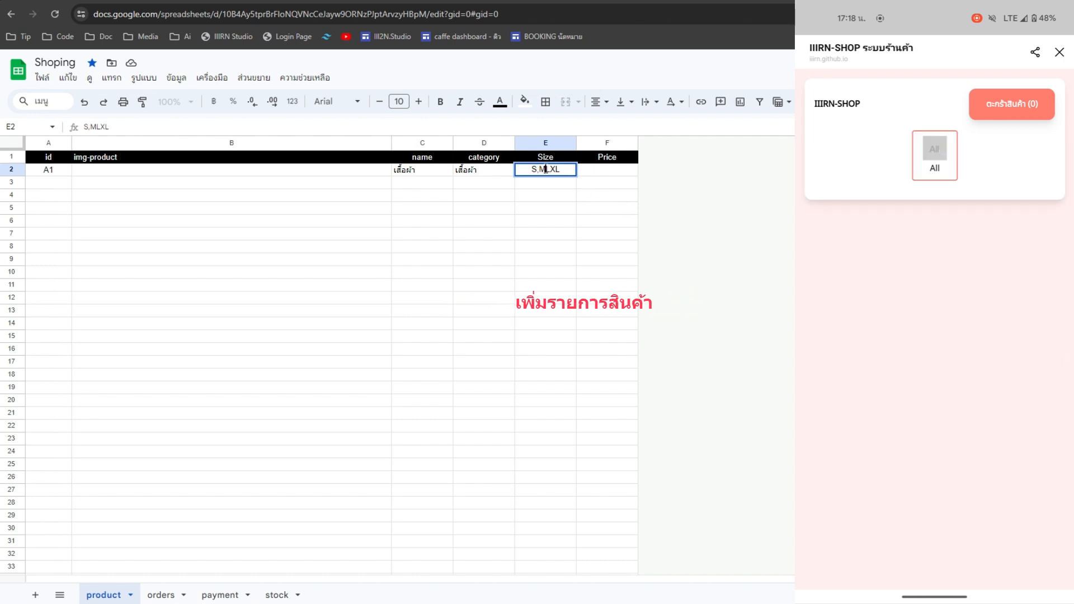
pyautogui.click(545, 170)
pyautogui.write(',')
pyautogui.click(551, 170)
pyautogui.write(',L,')
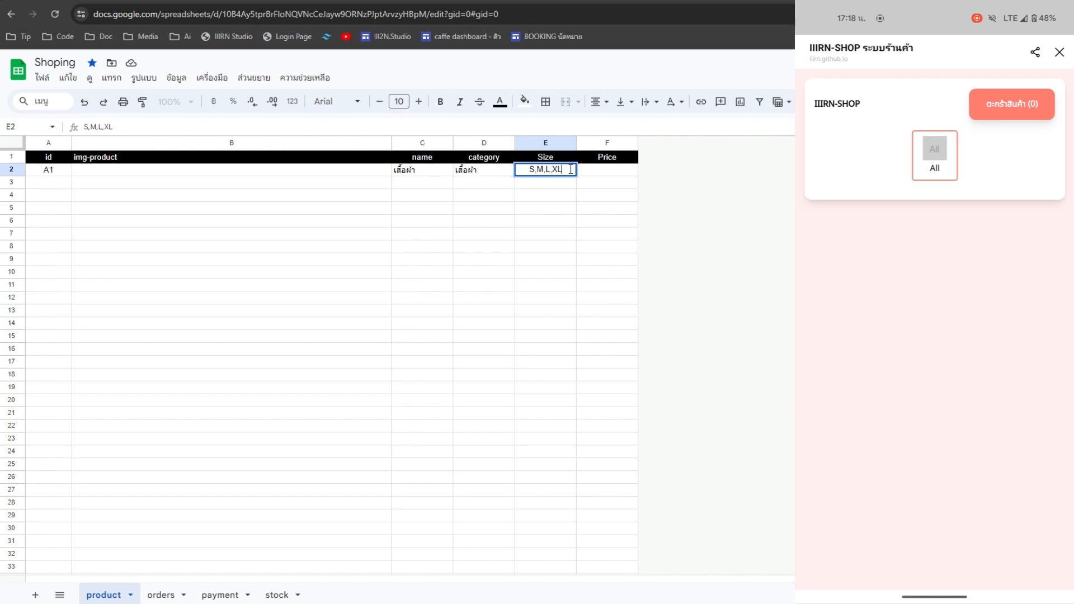
# - Set the price of product A1 to 10 in F2
pyautogui.click(603, 174)
pyautogui.write('10')
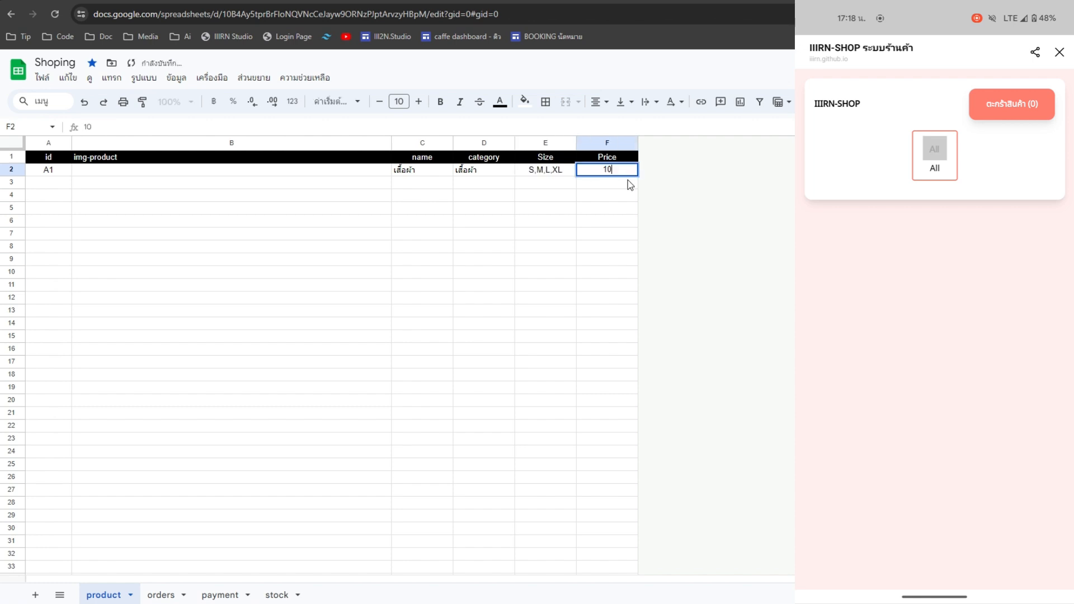
pyautogui.press('Return')
# - Rename product A1 to เสื้อผ้า A in C2
pyautogui.doubleClick(428, 174)
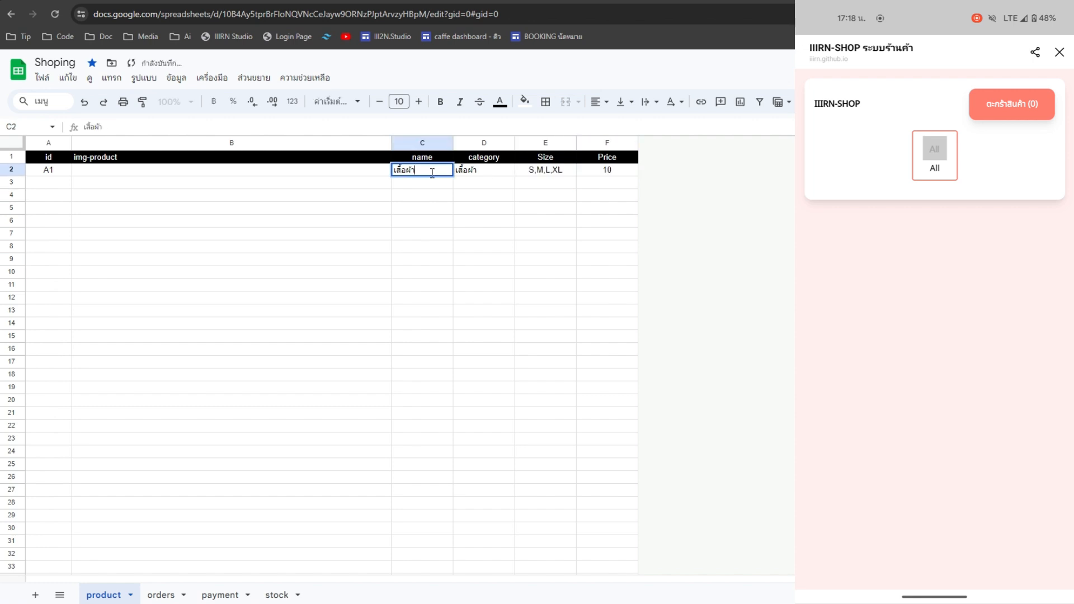
pyautogui.write('A')
pyautogui.press('Return')
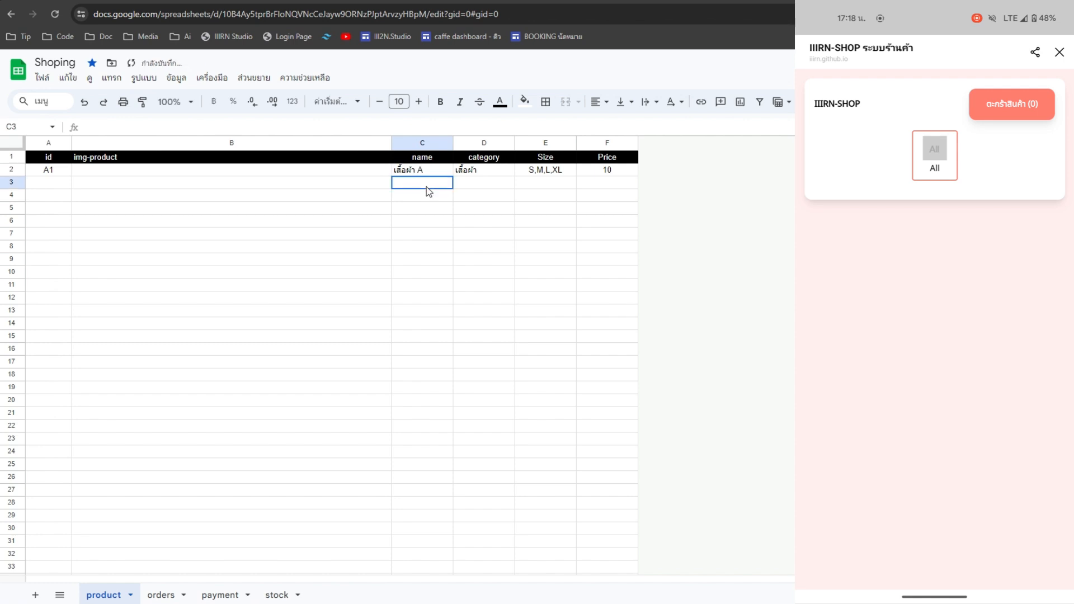
pyautogui.click(339, 169)
# - Copy the t-s A.jpg link from the stock sheet into img-product cell B2
pyautogui.click(278, 595)
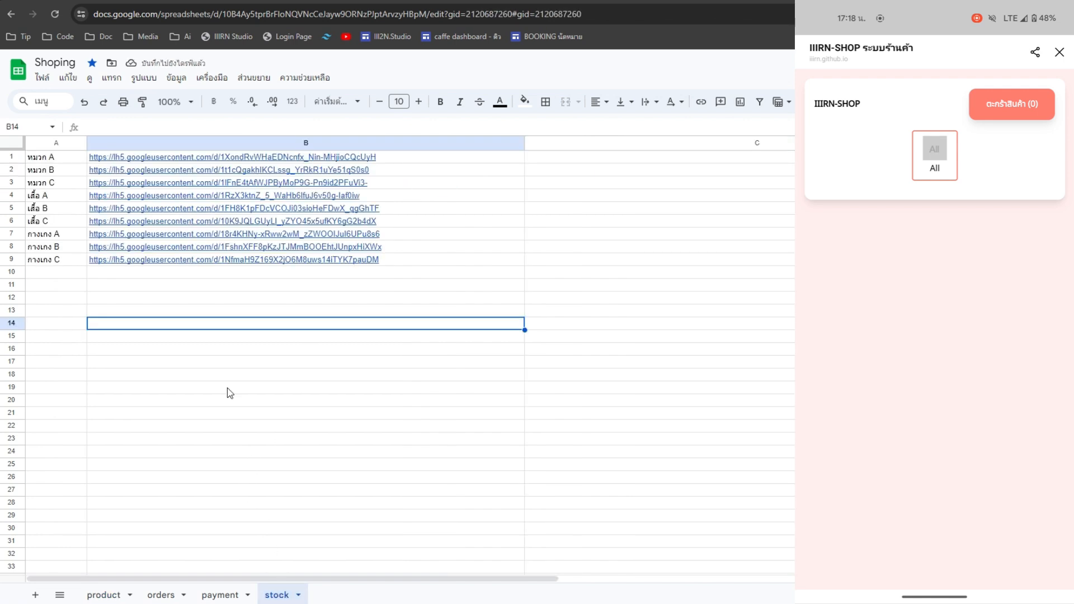
pyautogui.click(129, 196)
pyautogui.hotkey('ctrl', 'c')
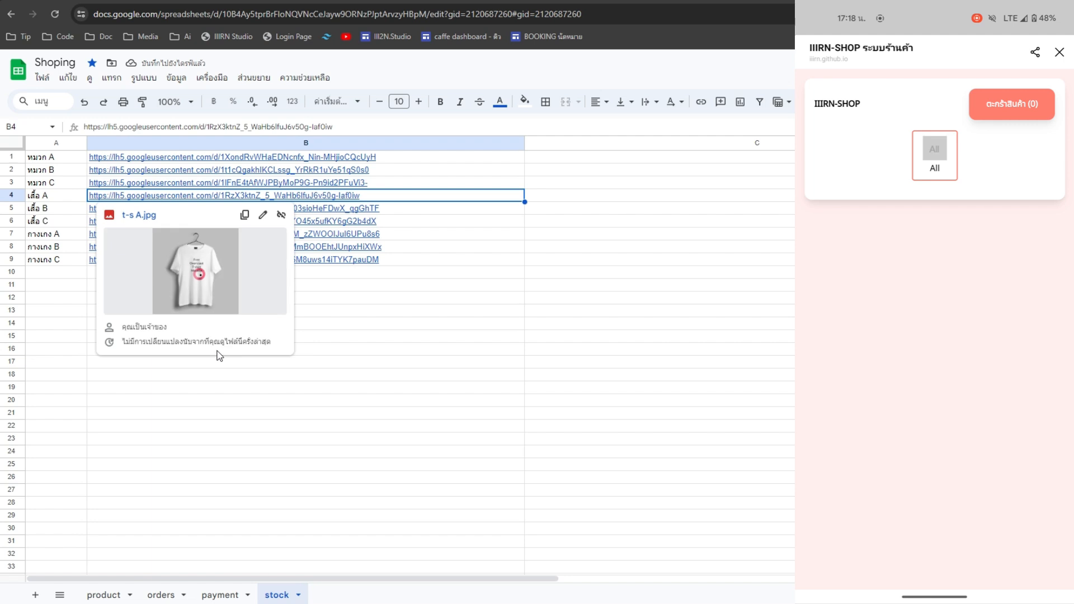
pyautogui.click(104, 594)
pyautogui.hotkey('ctrl', 'v')
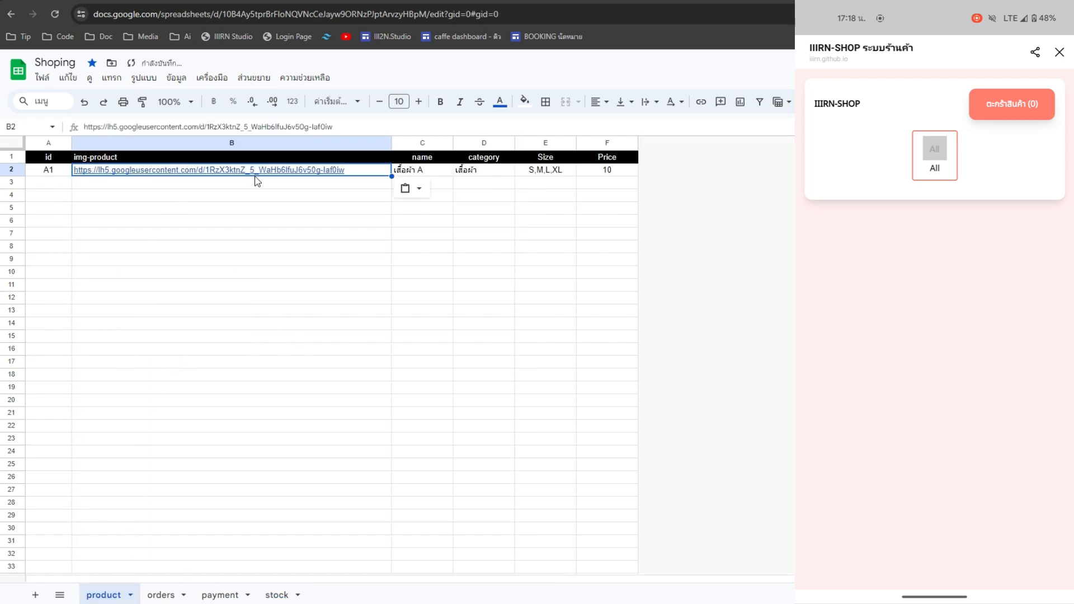
pyautogui.click(283, 196)
pyautogui.click(626, 173)
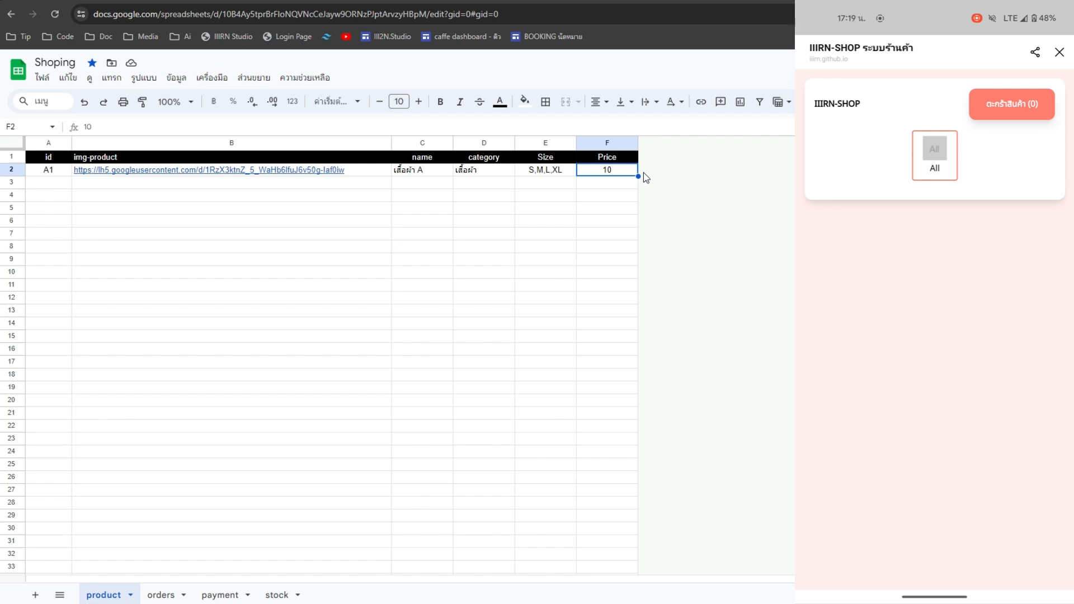
# - Fill the A1 product row down to create rows 3 and 4
pyautogui.click(629, 200)
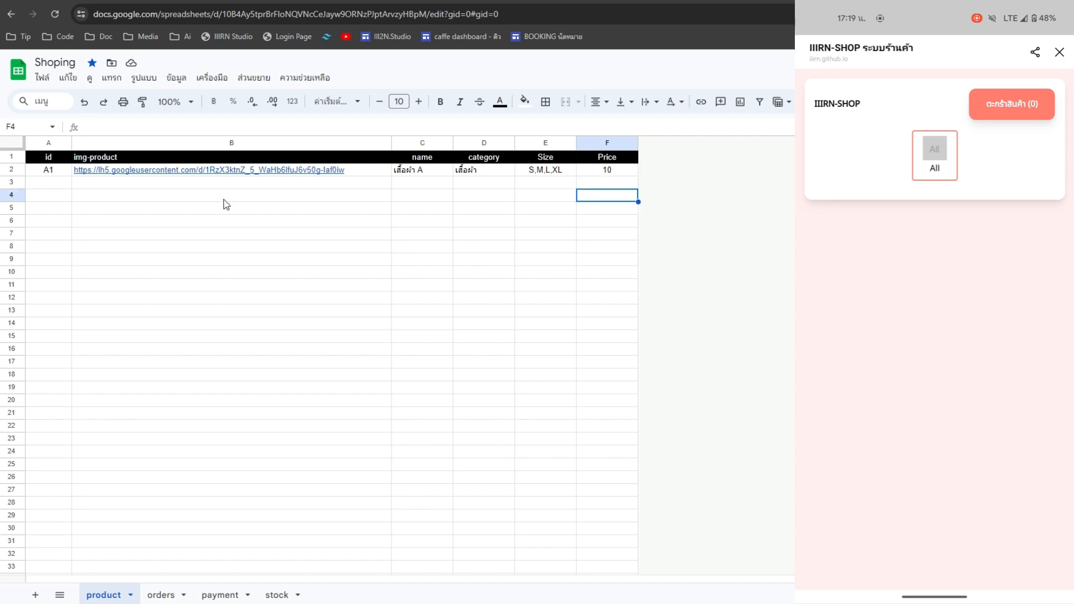
pyautogui.moveTo(12, 175); pyautogui.dragTo(11, 176)
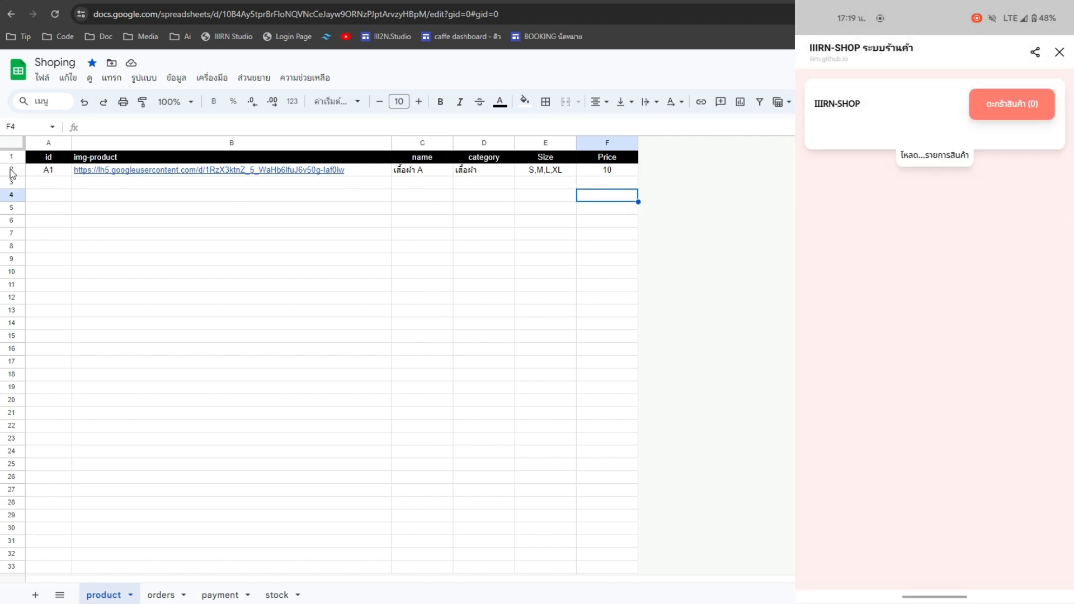
pyautogui.click(11, 171)
pyautogui.moveTo(638, 176); pyautogui.dragTo(637, 196)
pyautogui.click(635, 208)
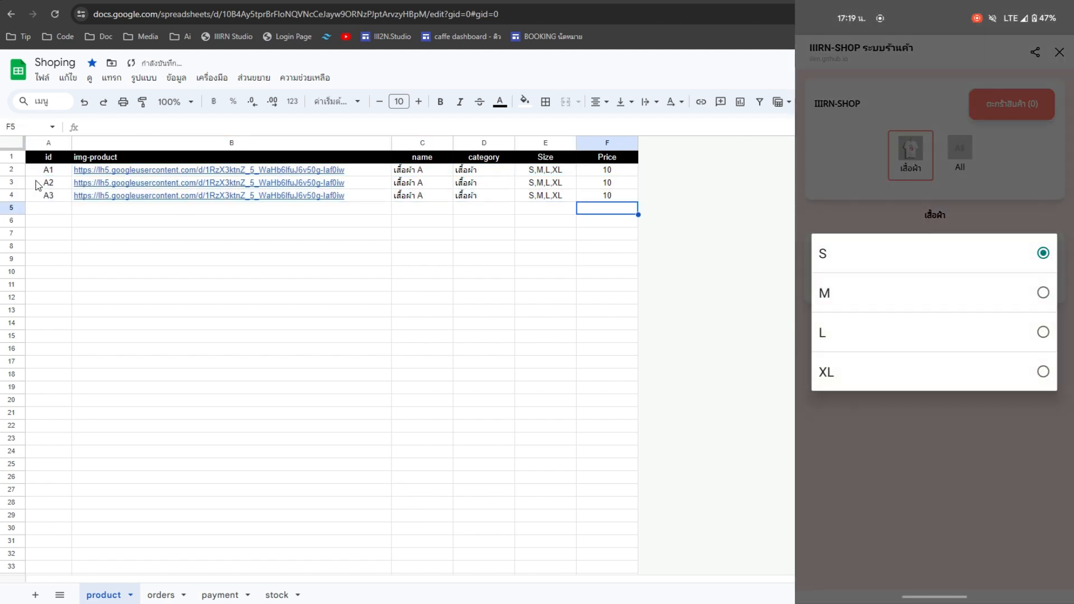
# - Rename C3 to เสื้อผ้า B and C4 to เสื้อผ้า C
pyautogui.click(428, 186)
pyautogui.doubleClick(427, 186)
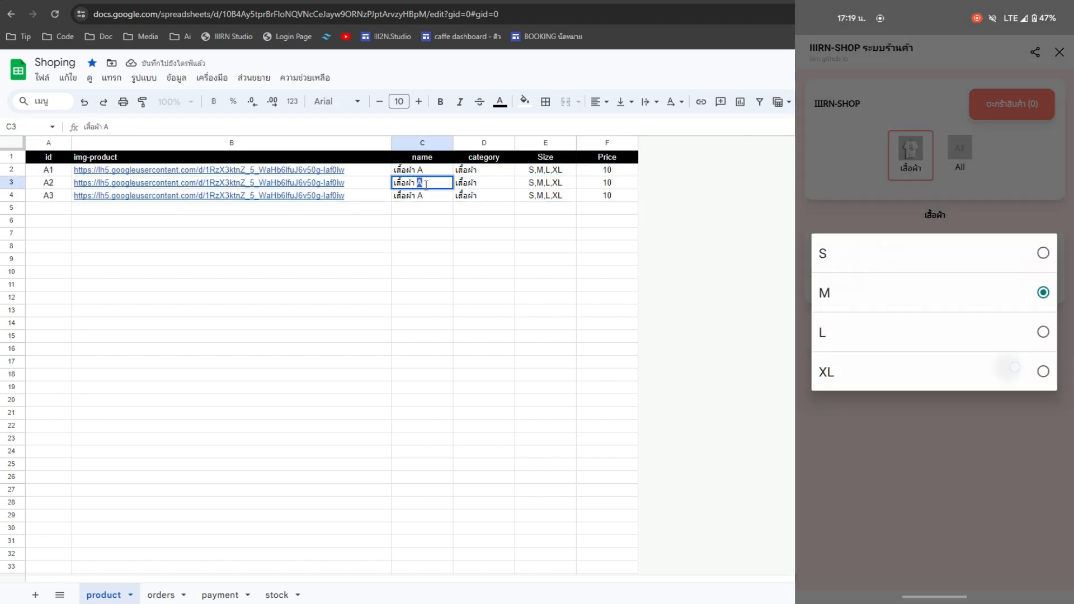
pyautogui.press('BackSpace')
pyautogui.write('B')
pyautogui.doubleClick(425, 196)
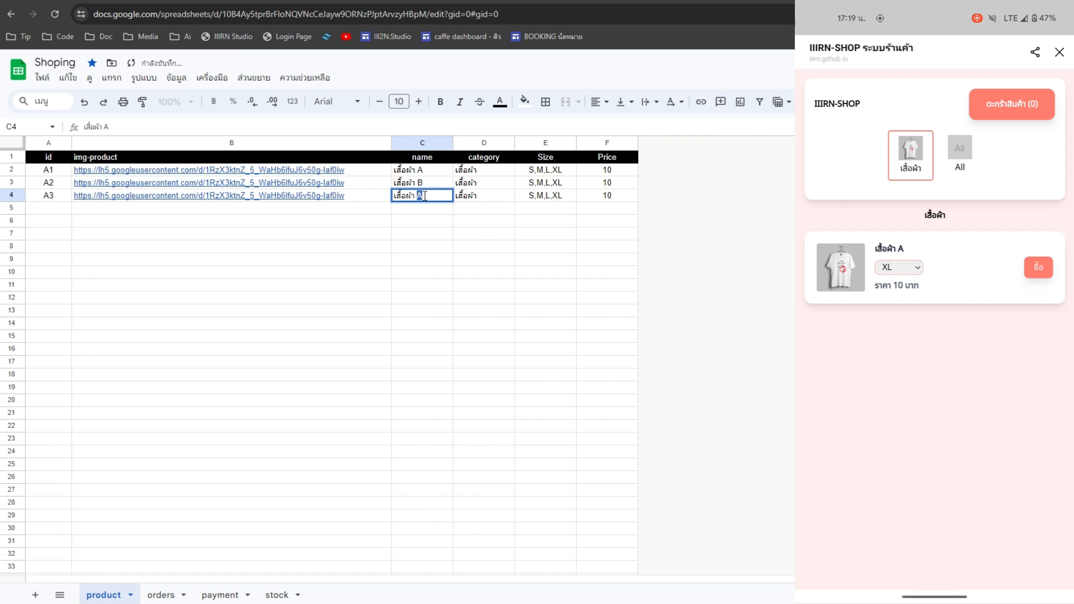
pyautogui.write('C')
pyautogui.click(495, 219)
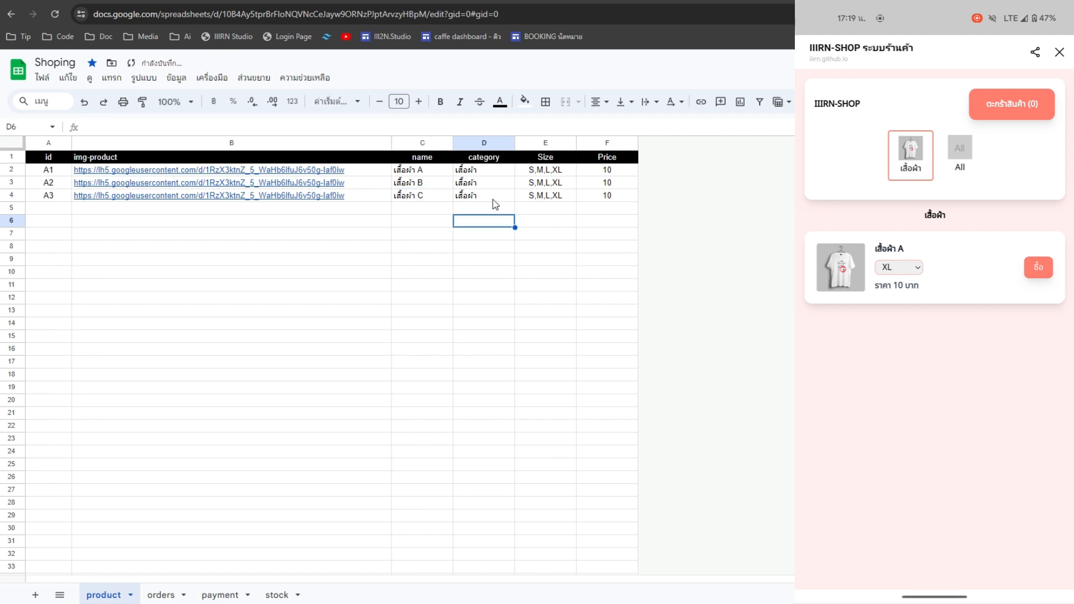
pyautogui.click(357, 187)
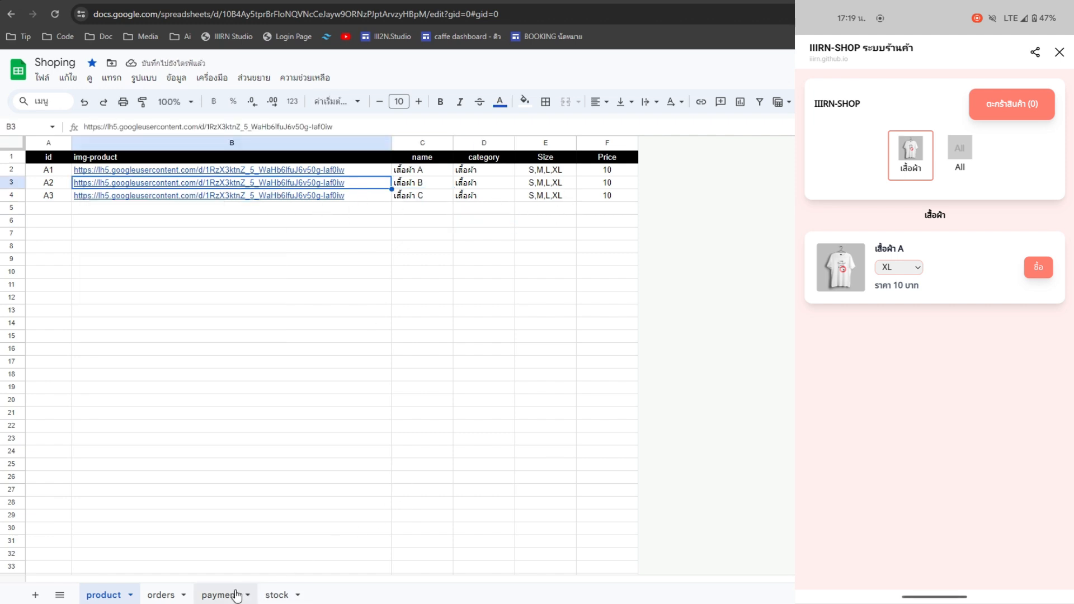
# - Paste the stock sheet's shirt A–C image links into product cells B2:B4
pyautogui.click(282, 596)
pyautogui.keyDown('shift'); pyautogui.click(192, 223); pyautogui.keyUp('shift')
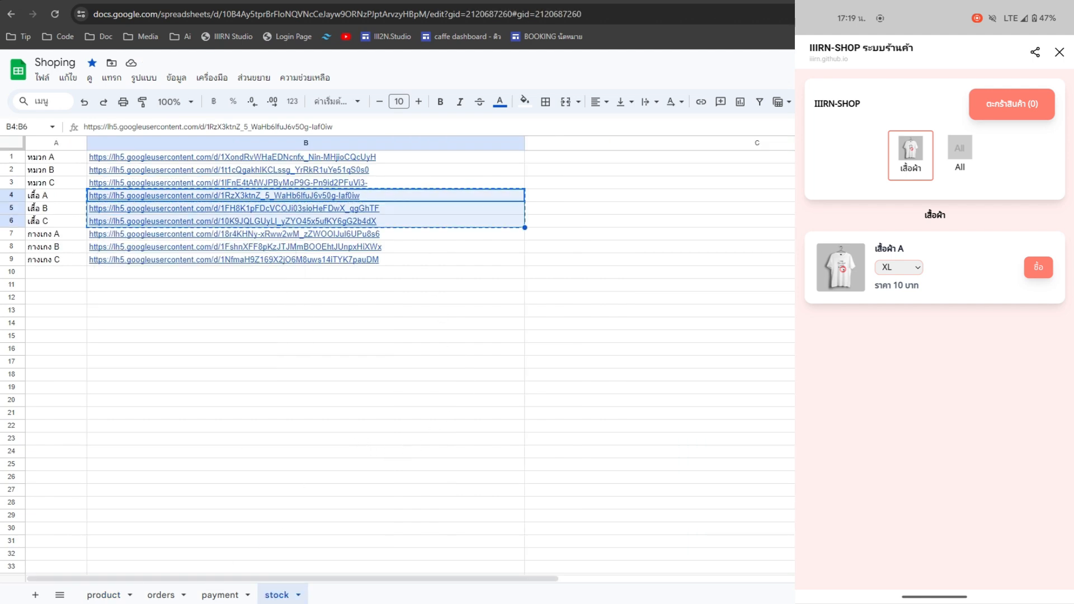
pyautogui.click(104, 595)
pyautogui.click(321, 168)
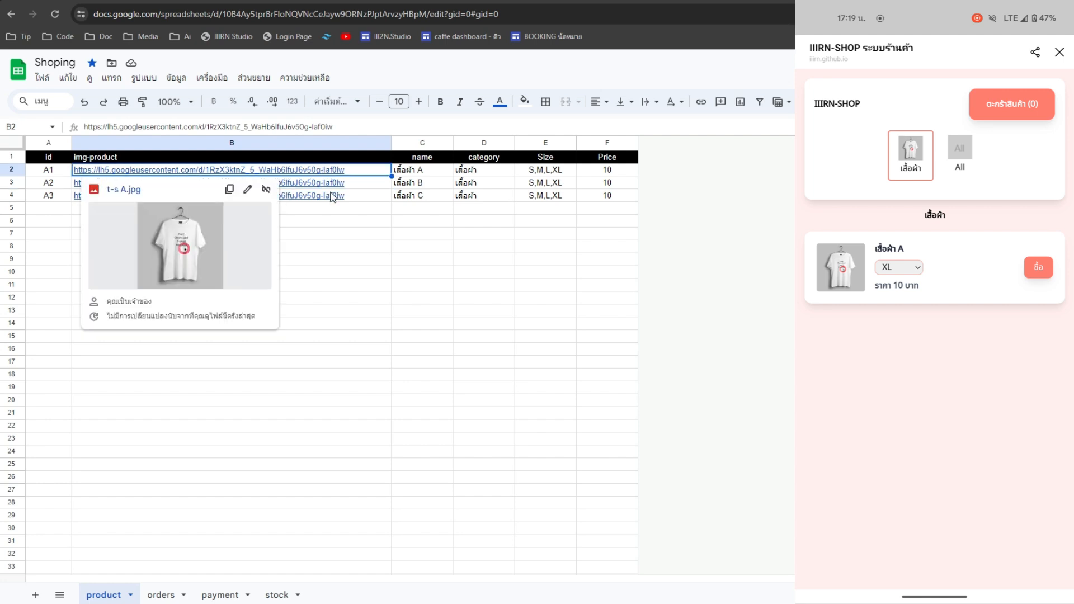
pyautogui.keyDown('shift'); pyautogui.click(348, 196); pyautogui.keyUp('shift')
pyautogui.hotkey('ctrl', 'v')
# - Close the image link preview card by selecting an empty cell
pyautogui.click(381, 249)
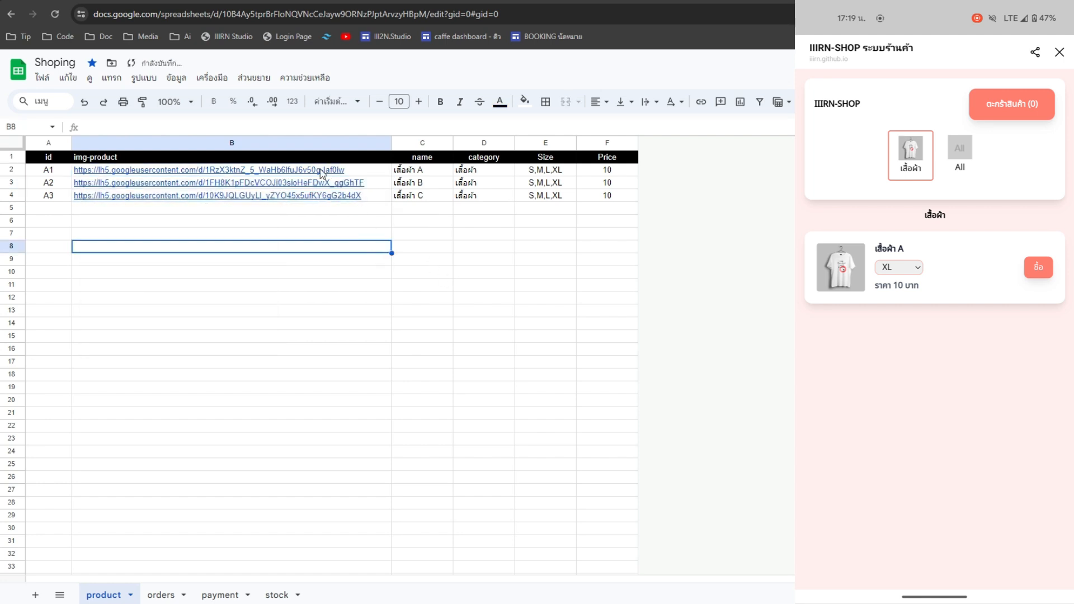
pyautogui.moveTo(326, 185)
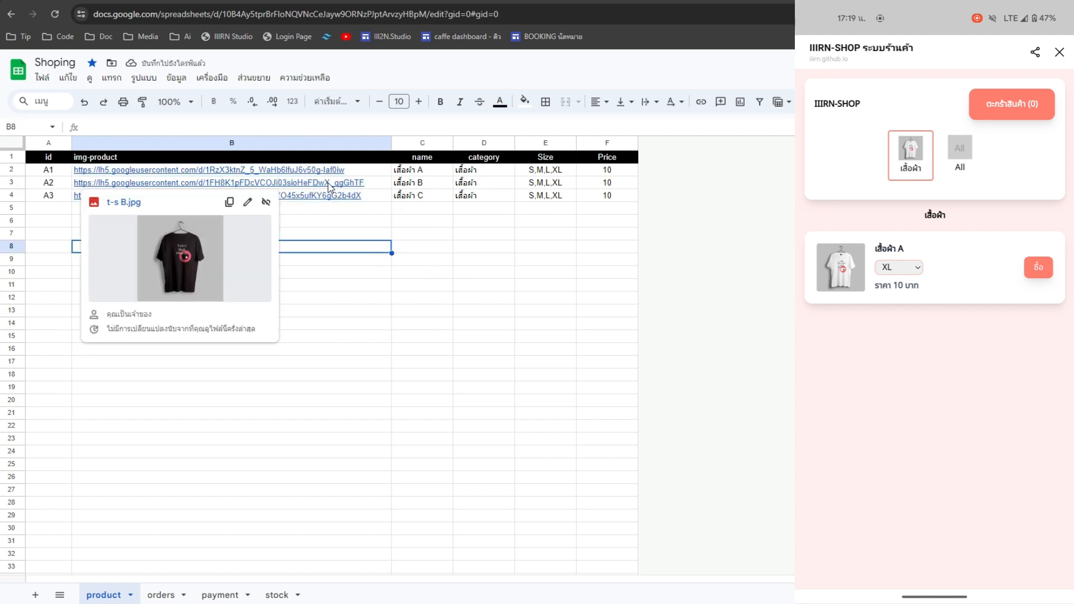
pyautogui.click(450, 250)
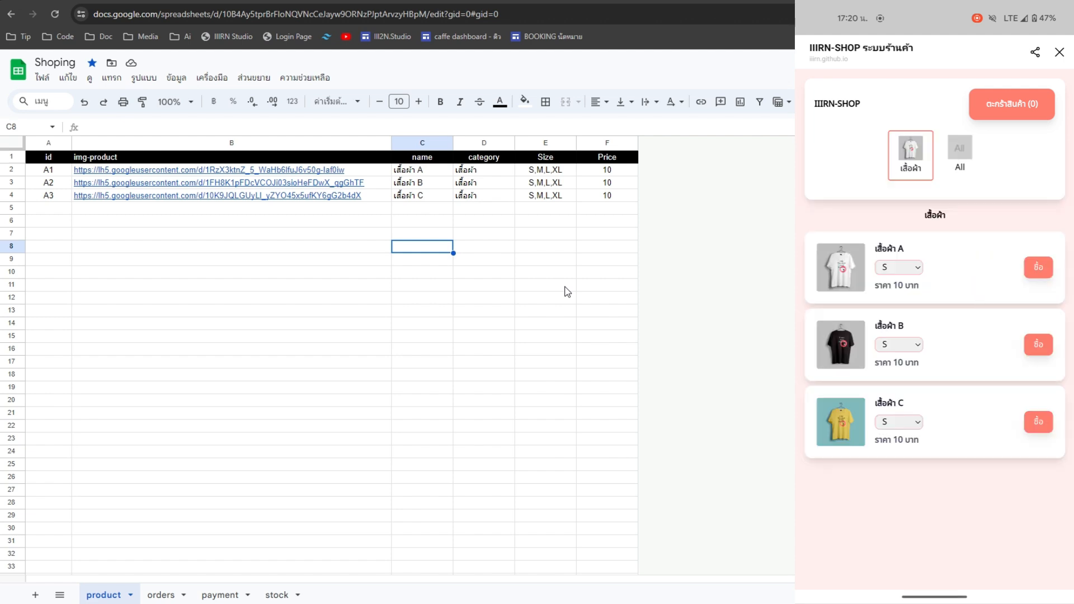
# - Enter id B1 in A5 and the name กางเกง A in C5
pyautogui.doubleClick(57, 207)
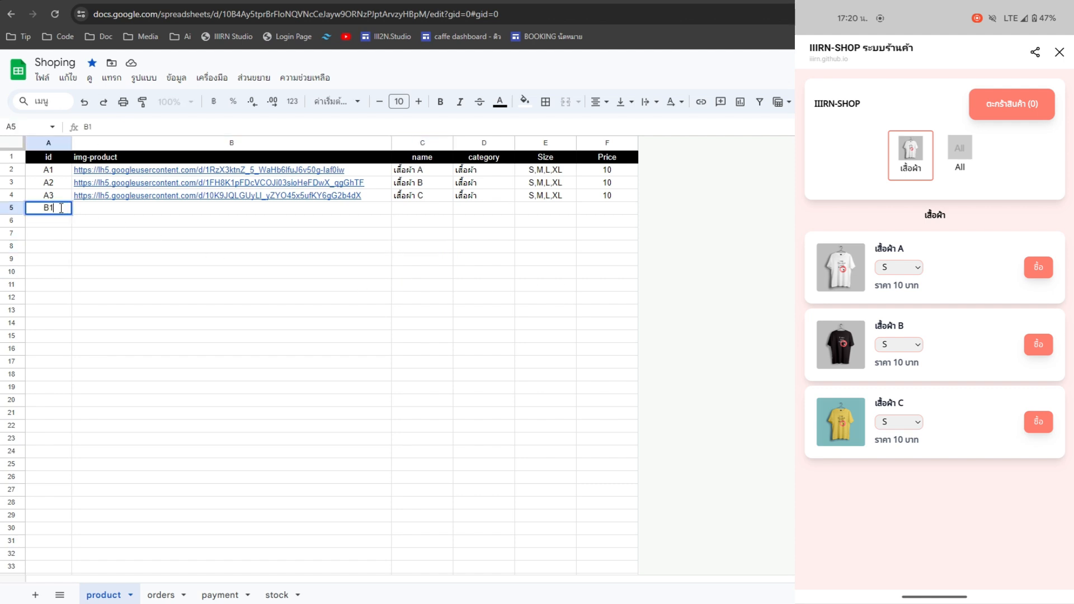
pyautogui.write('B1')
pyautogui.press('Tab')
pyautogui.doubleClick(423, 209)
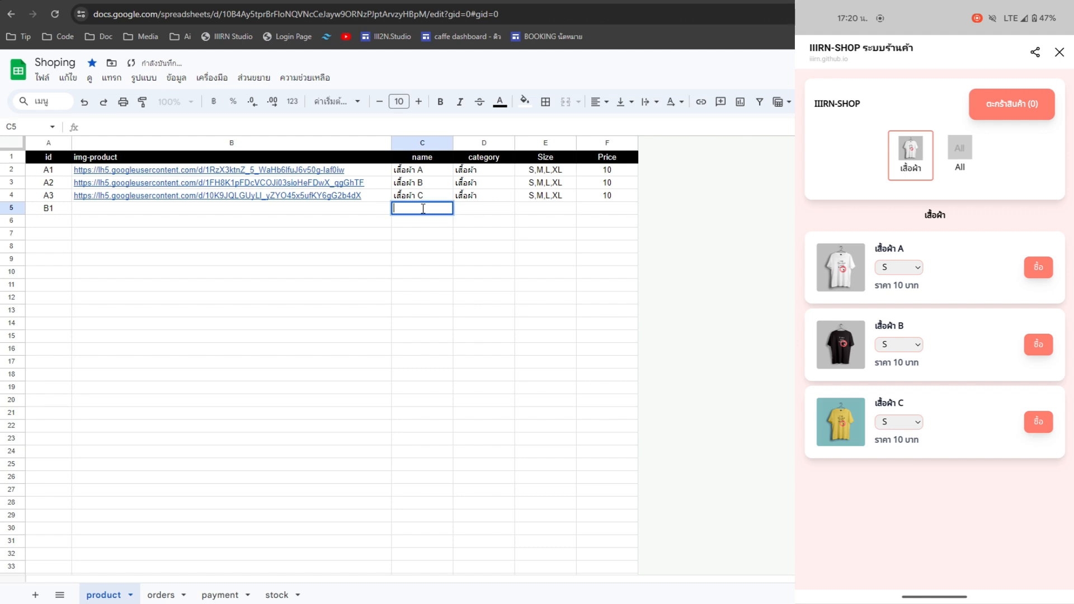
pyautogui.write('dk')
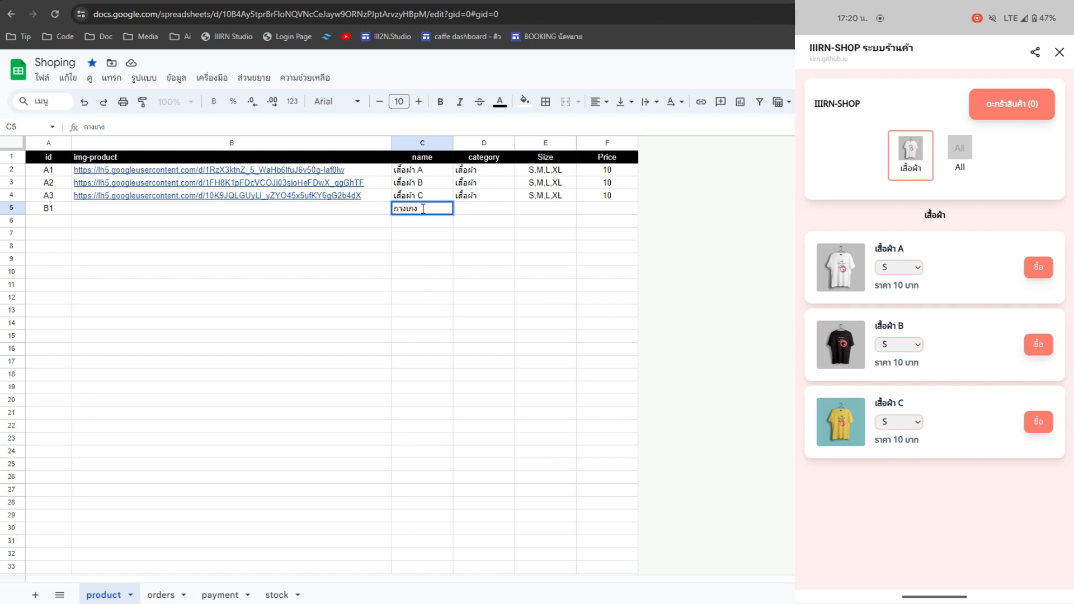
pyautogui.click(468, 209)
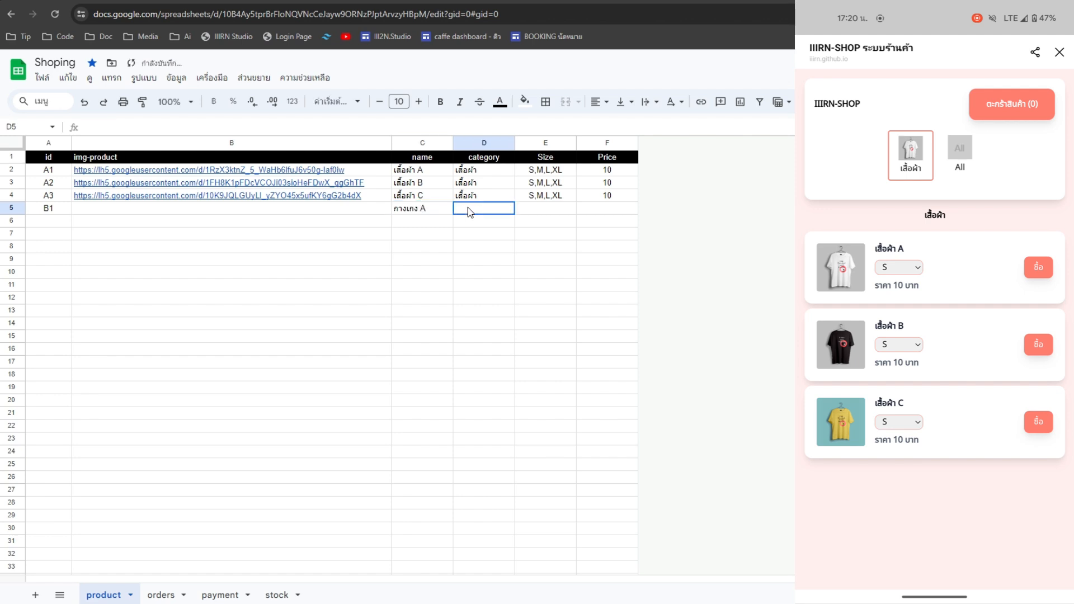
# - Set row 5's category to กางเกง and size to ฟรีไซด์
pyautogui.doubleClick(407, 210)
pyautogui.moveTo(417, 209); pyautogui.dragTo(395, 210)
pyautogui.hotkey('ctrl', 'c')
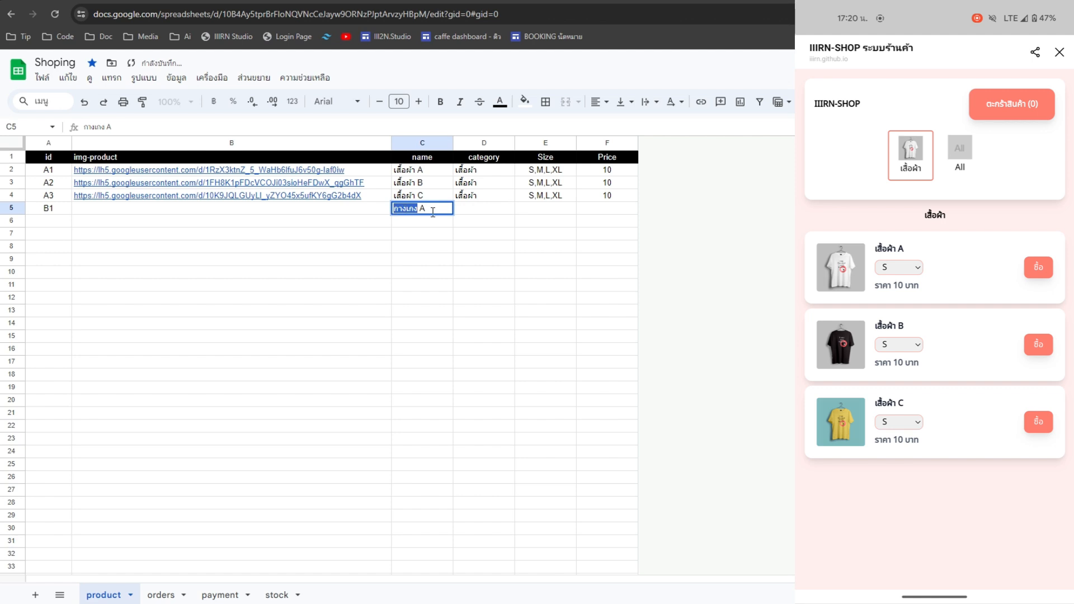
pyautogui.click(485, 213)
pyautogui.hotkey('ctrl', 'v')
pyautogui.click(539, 212)
pyautogui.doubleClick(547, 208)
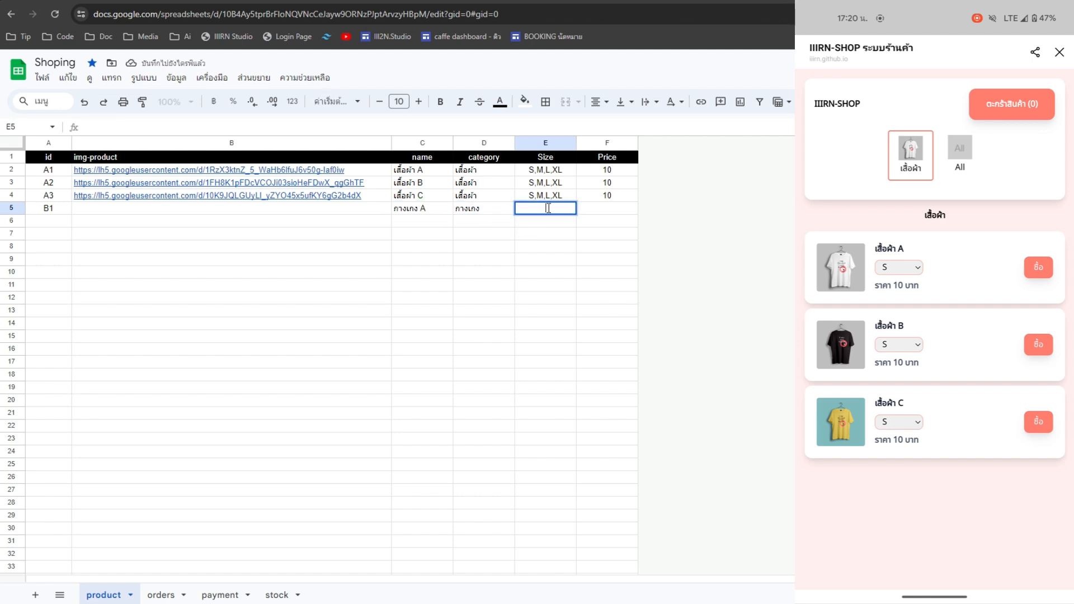
pyautogui.write('ฟรีไซด์')
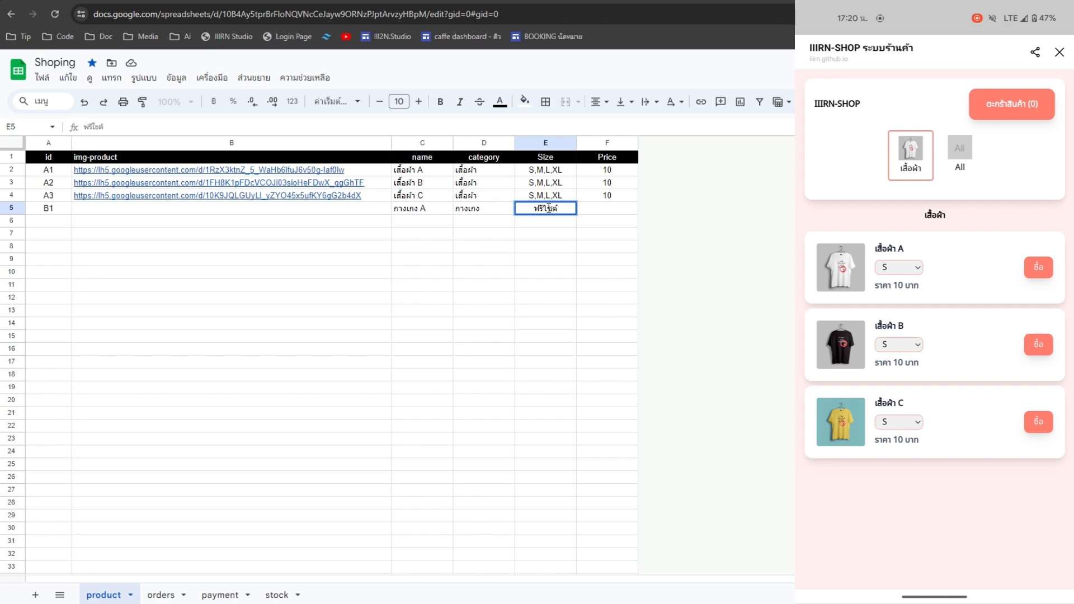
pyautogui.press('Return')
# - Set product B1's price to 5 in F5
pyautogui.click(609, 211)
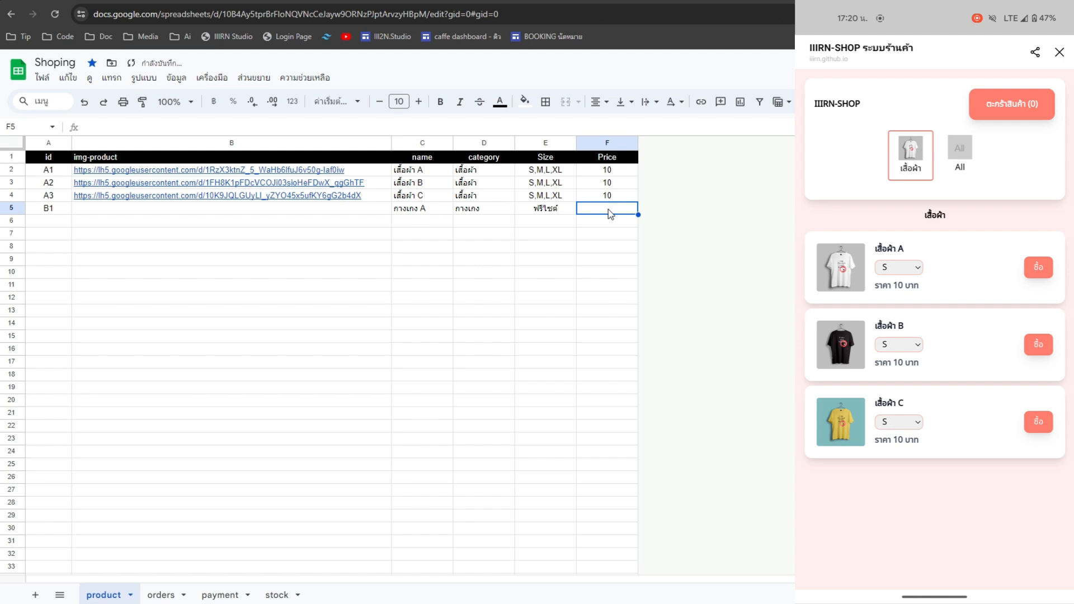
pyautogui.write('5')
pyautogui.press('Return')
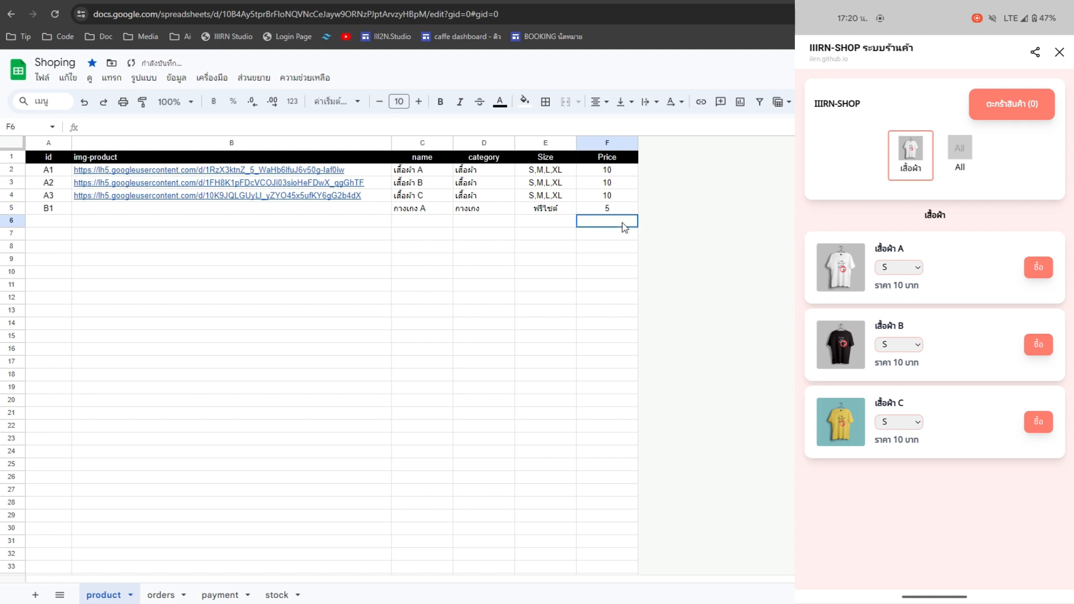
pyautogui.click(376, 211)
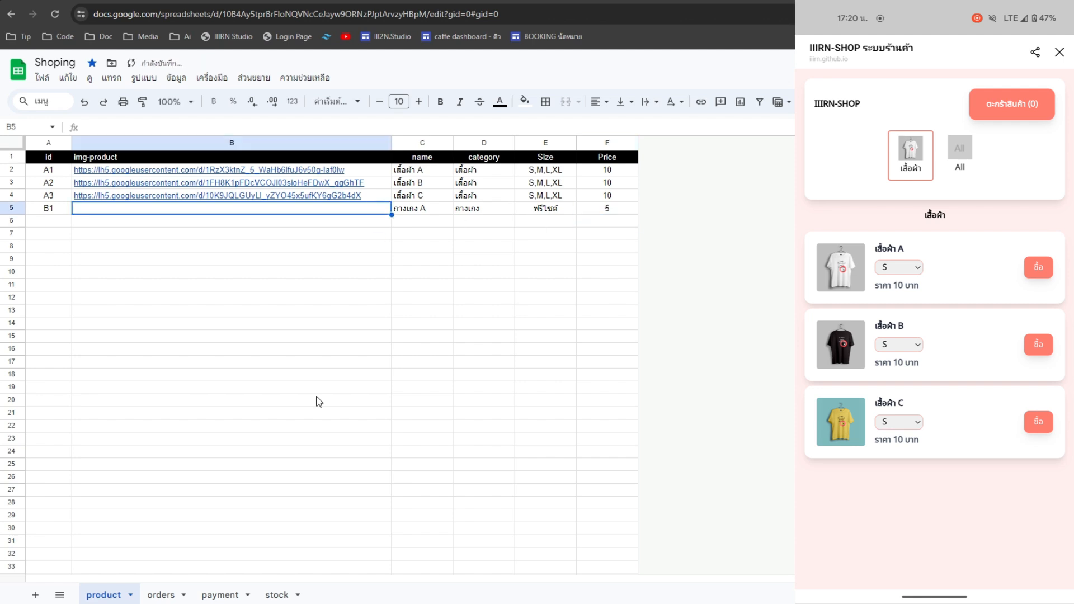
pyautogui.click(276, 594)
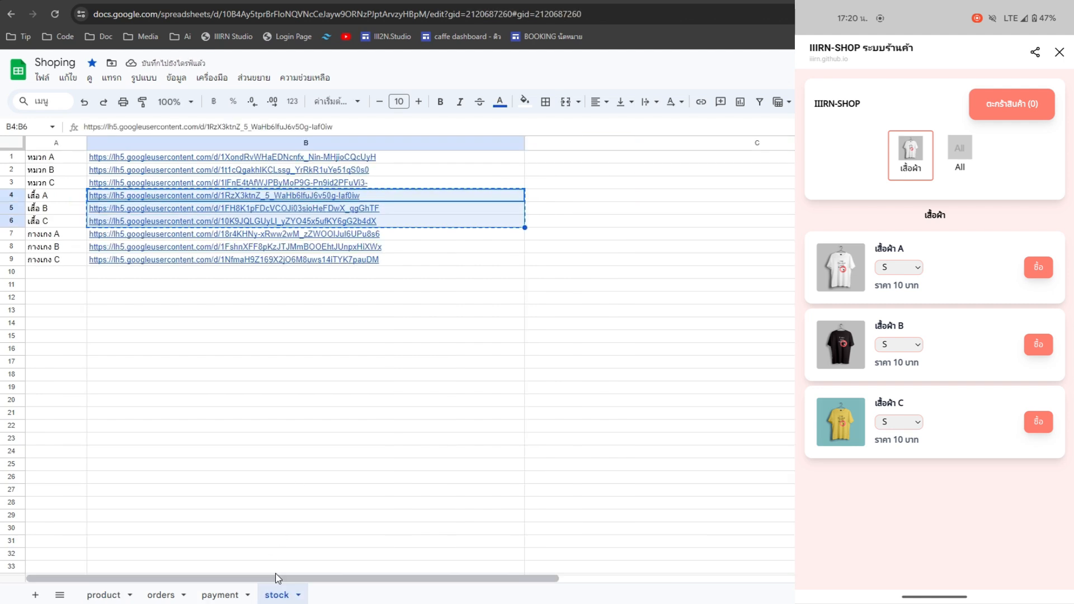
# - Paste the three pants image links from the stock sheet into B5:B7
pyautogui.click(155, 239)
pyautogui.keyDown('shift'); pyautogui.click(353, 255); pyautogui.keyUp('shift')
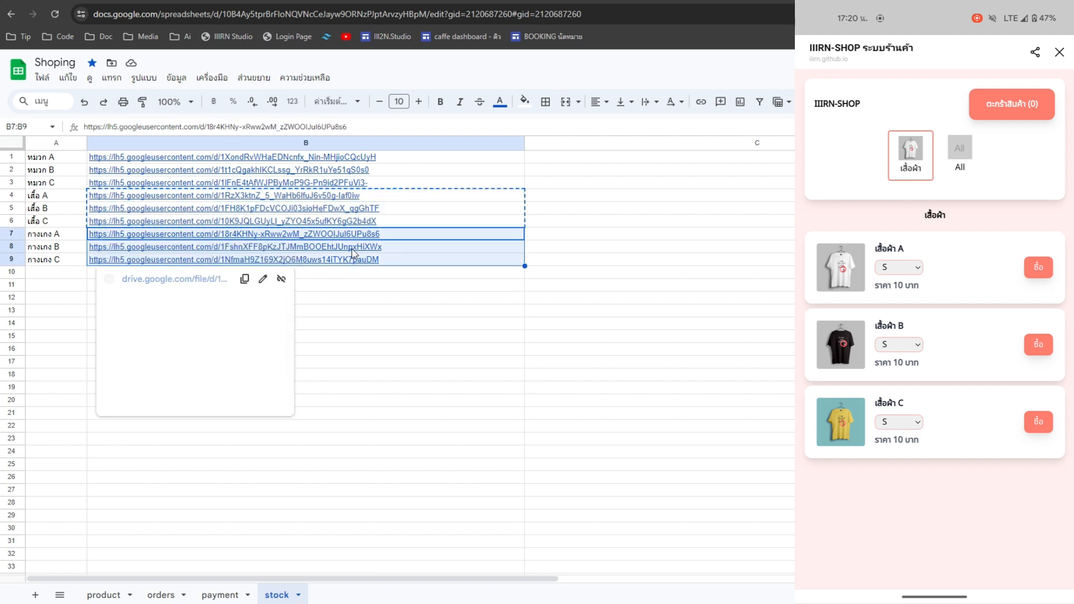
pyautogui.click(104, 594)
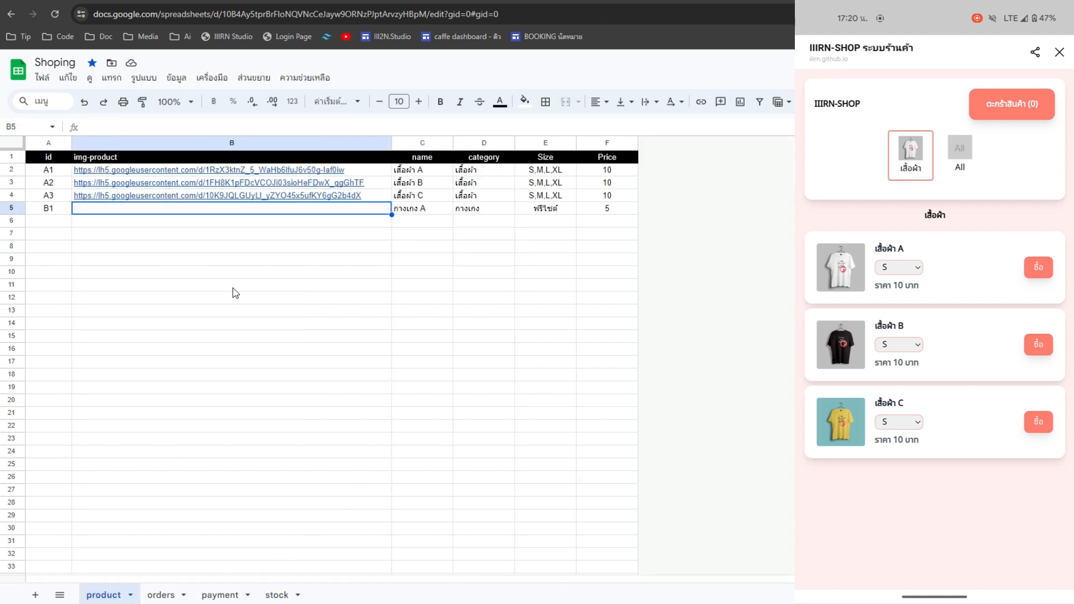
pyautogui.hotkey('ctrl', 'v')
pyautogui.click(338, 259)
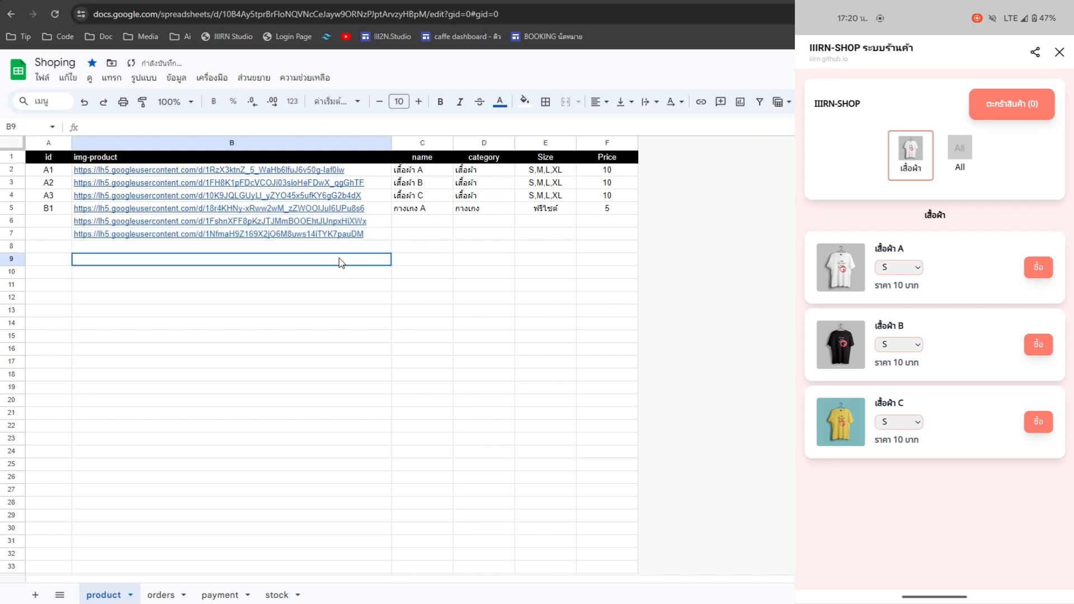
# - Extend the ids in rows 6–7 as B2 and B3
pyautogui.click(55, 213)
pyautogui.moveTo(72, 215); pyautogui.dragTo(72, 235)
pyautogui.hotkey('ctrl', 'z')
pyautogui.click(182, 305)
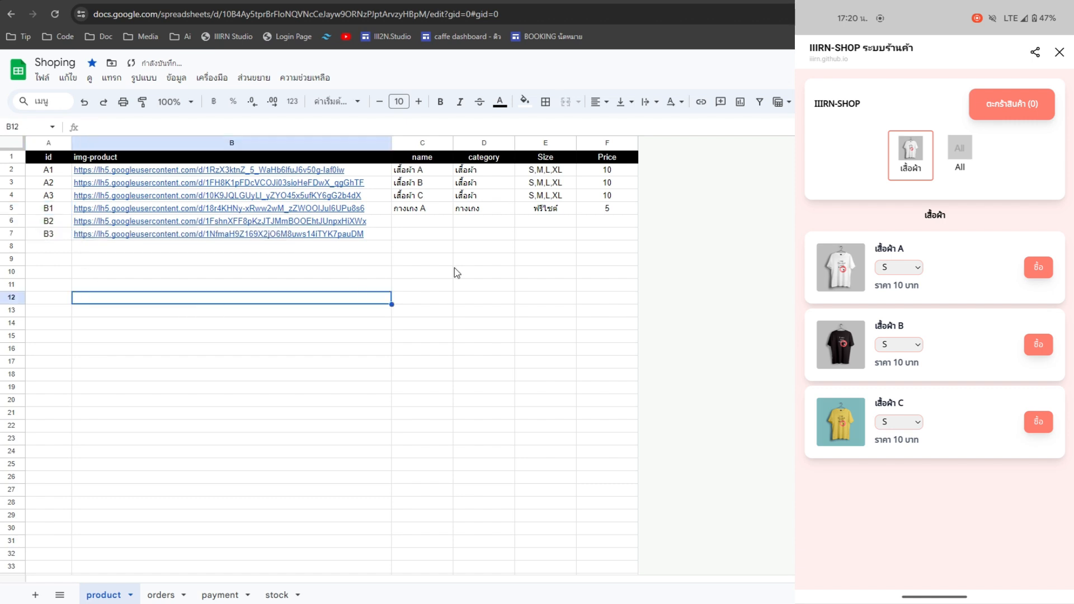
# - Fill the name down and rename rows 6–7 to กางเกง B and กางเกง C
pyautogui.click(442, 213)
pyautogui.moveTo(452, 214); pyautogui.dragTo(451, 236)
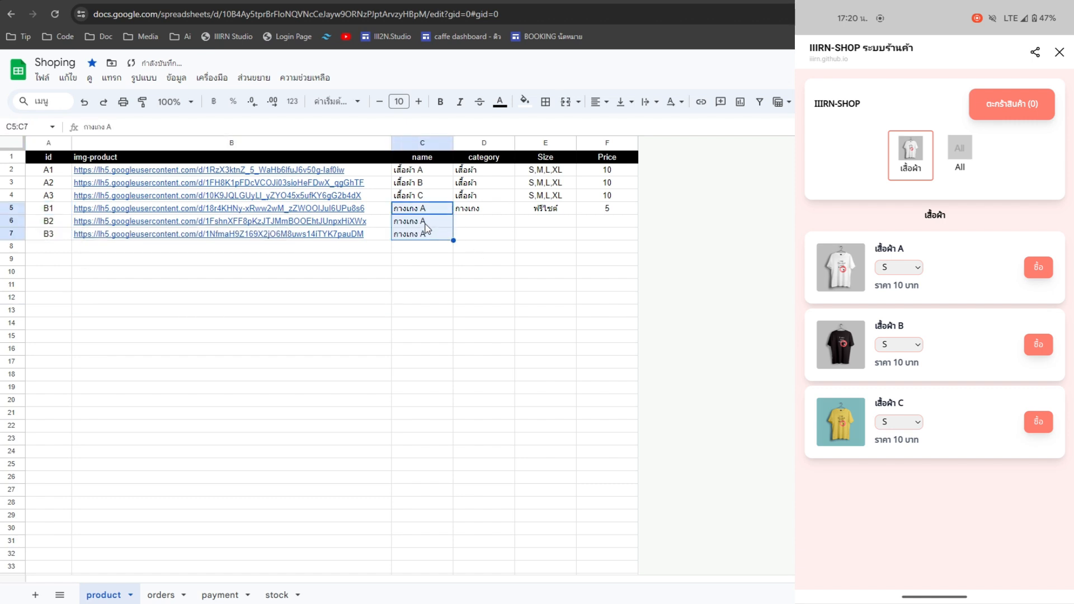
pyautogui.click(422, 222)
pyautogui.doubleClick(423, 222)
pyautogui.click(436, 237)
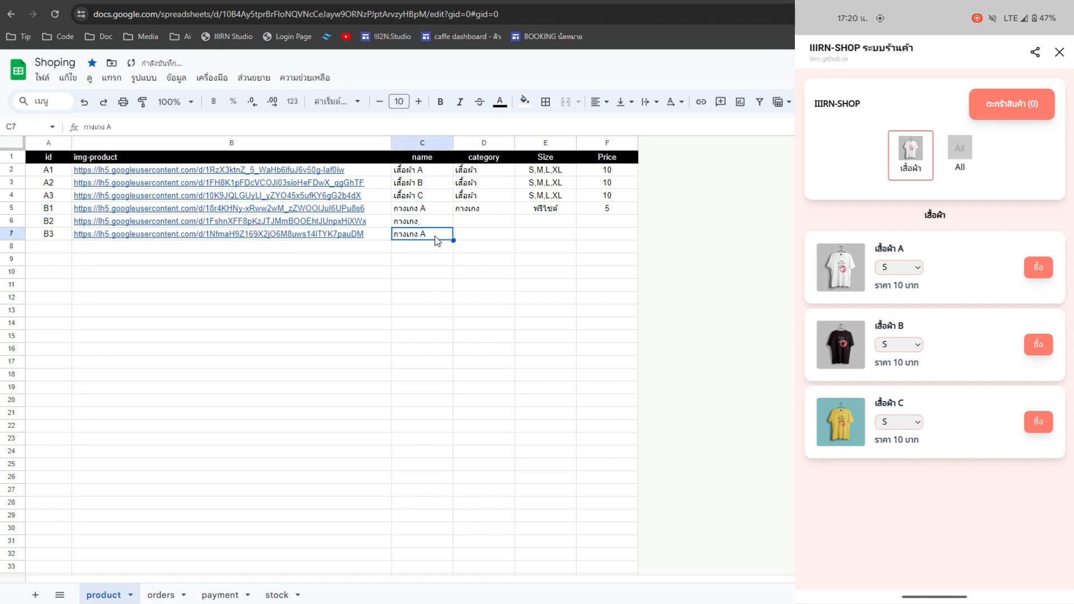
pyautogui.doubleClick(426, 226)
pyautogui.press('BackSpace')
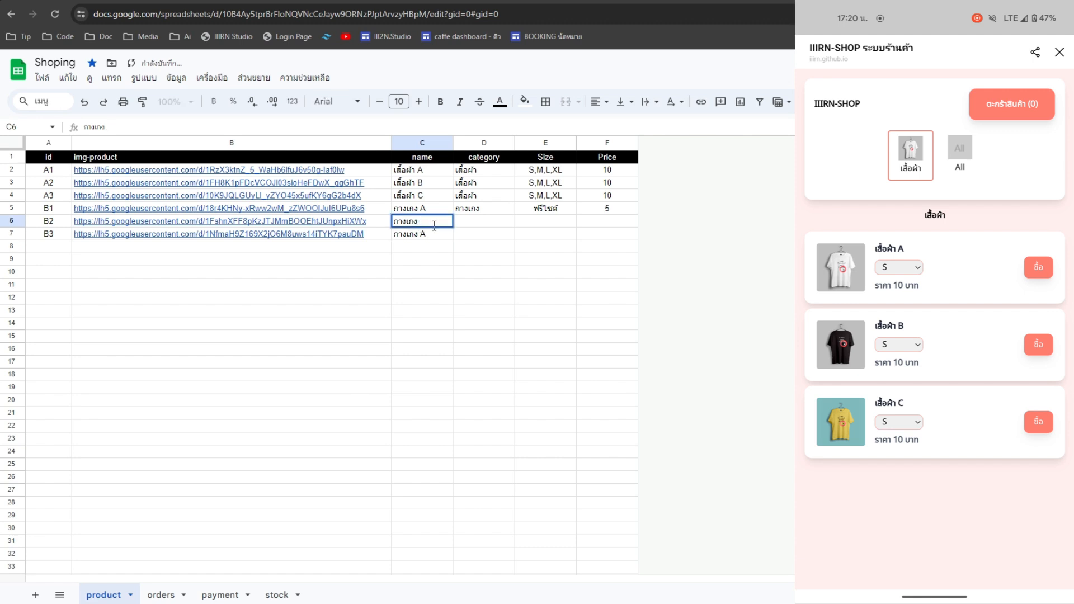
pyautogui.write('B')
pyautogui.click(434, 235)
pyautogui.doubleClick(422, 234)
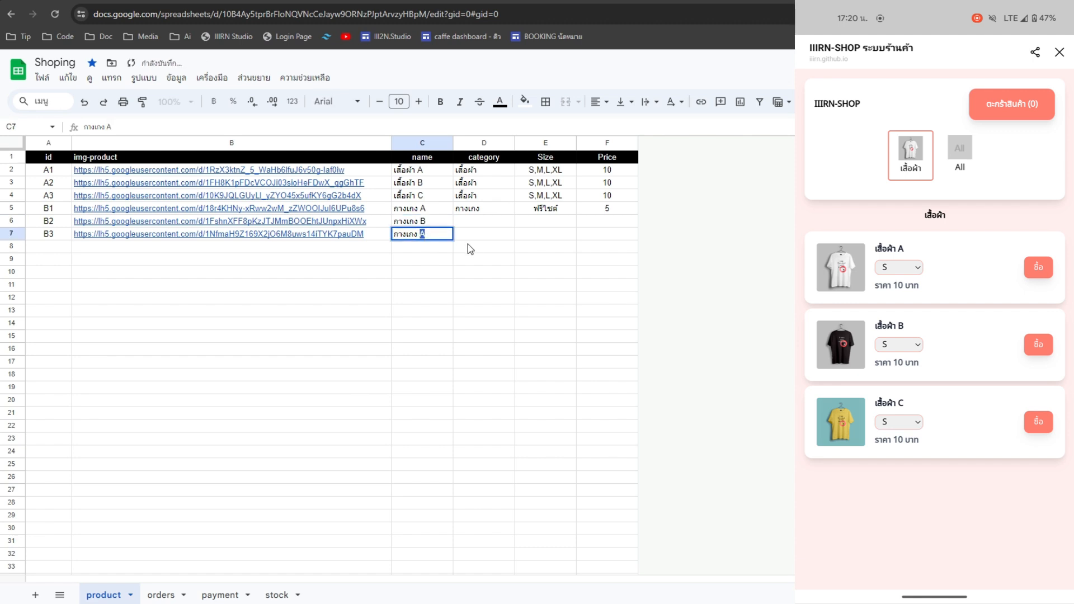
pyautogui.write('C')
pyautogui.click(495, 246)
# - Copy category กางเกง and size ฟรีไซด์ down to rows 6 and 7
pyautogui.click(496, 209)
pyautogui.moveTo(515, 215); pyautogui.dragTo(513, 231)
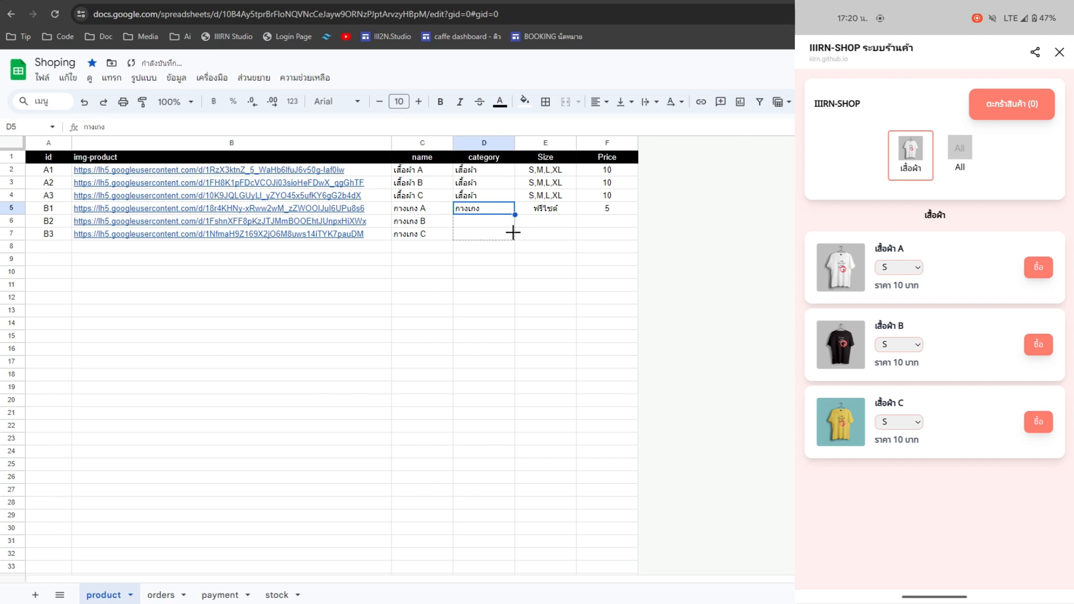
pyautogui.click(566, 212)
pyautogui.moveTo(576, 215); pyautogui.dragTo(577, 235)
# - Enter prices 6 for B2 and 7 for B3
pyautogui.click(615, 221)
pyautogui.doubleClick(618, 223)
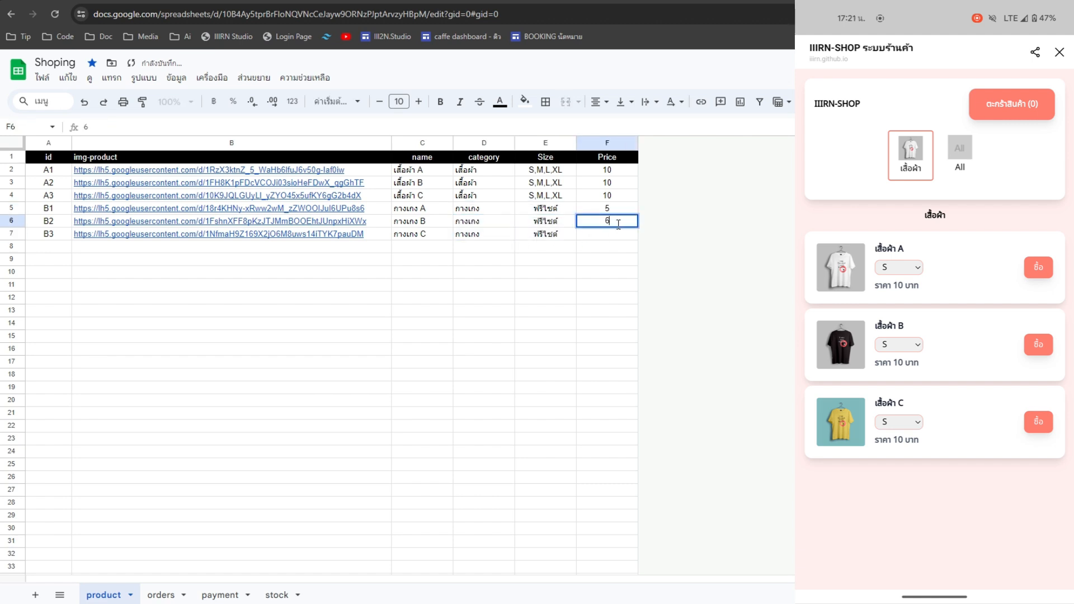
pyautogui.write('6')
pyautogui.doubleClick(620, 231)
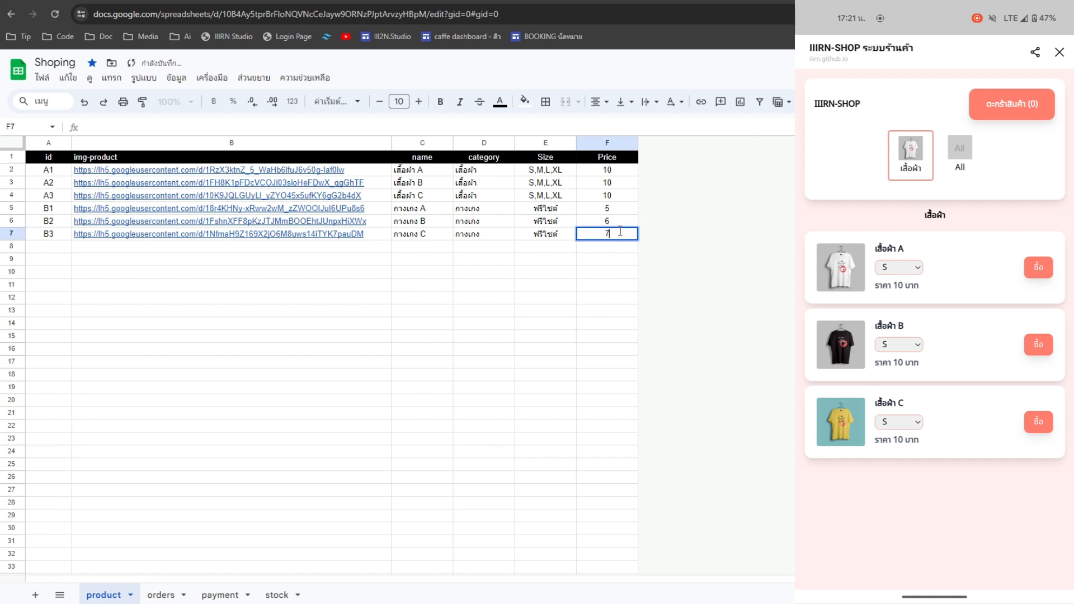
pyautogui.click(613, 259)
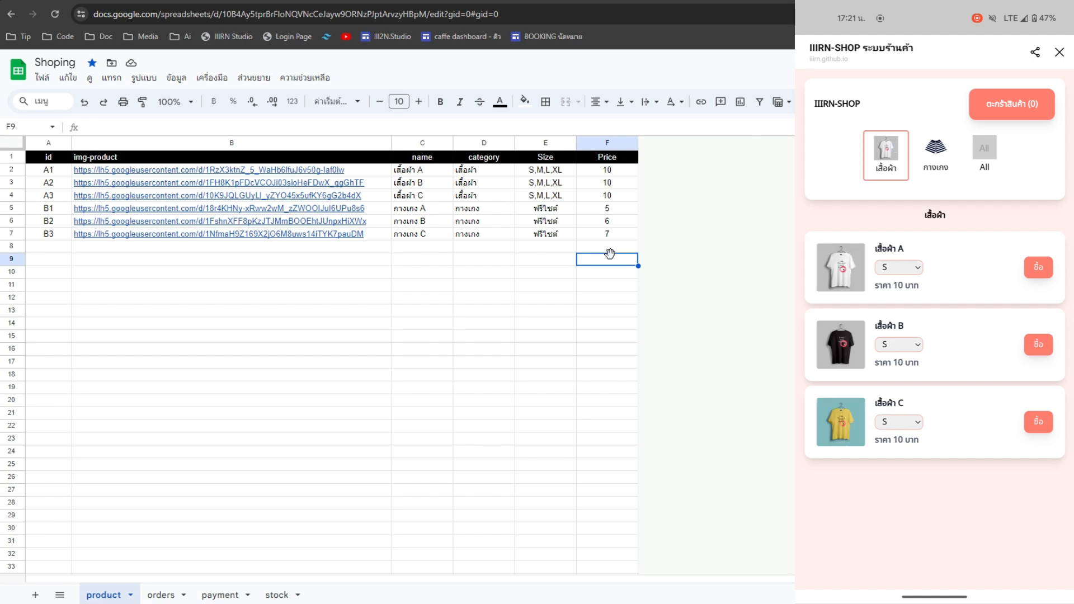
# - Commit B3's price and begin typing id C in cell A8
pyautogui.click(414, 273)
pyautogui.doubleClick(54, 248)
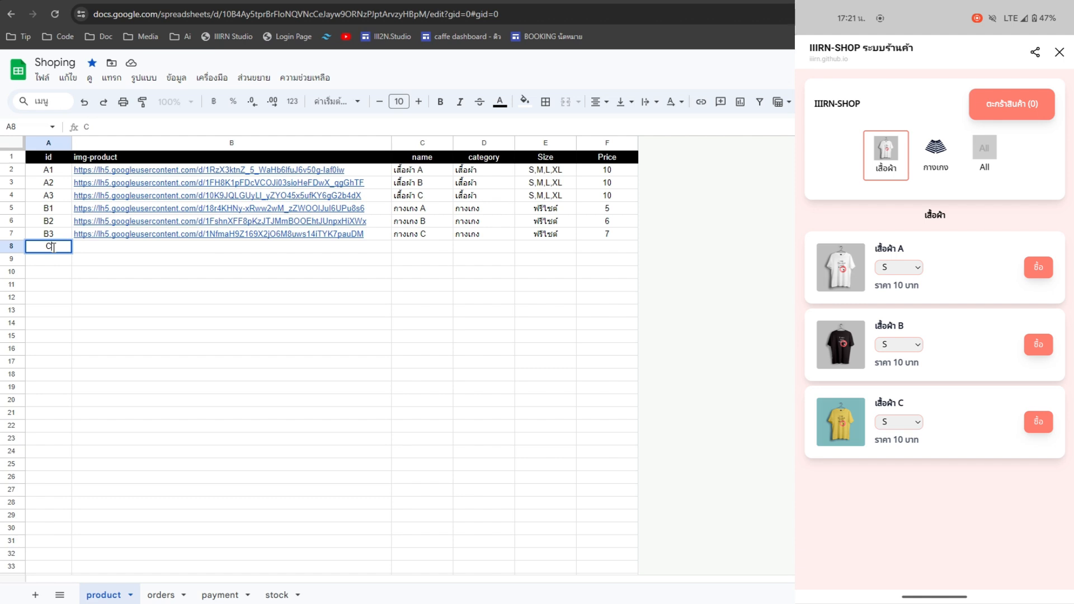
# - Commit id C1 and select the three cap image links on the stock sheet
pyautogui.click(123, 253)
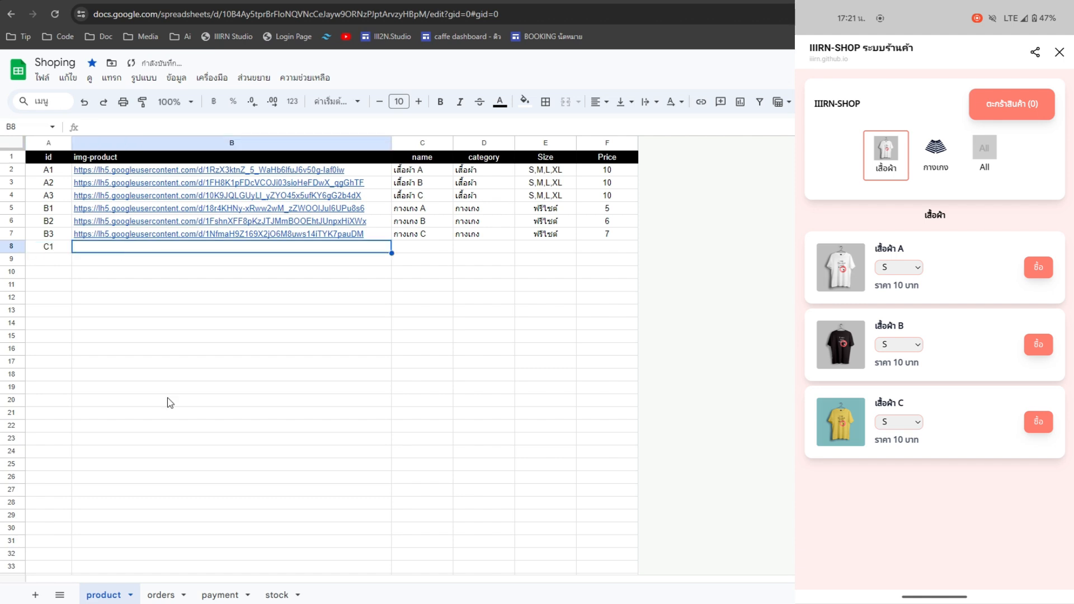
pyautogui.click(223, 594)
pyautogui.click(266, 597)
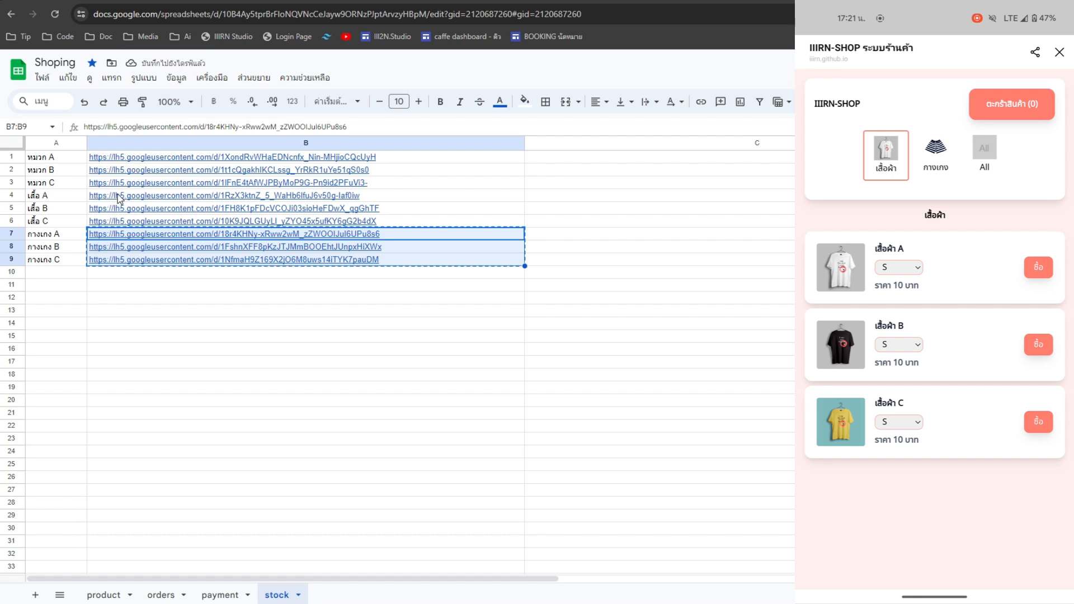
pyautogui.click(136, 160)
pyautogui.hotkey('shift', 'Down')
pyautogui.hotkey('shift', 'Down')
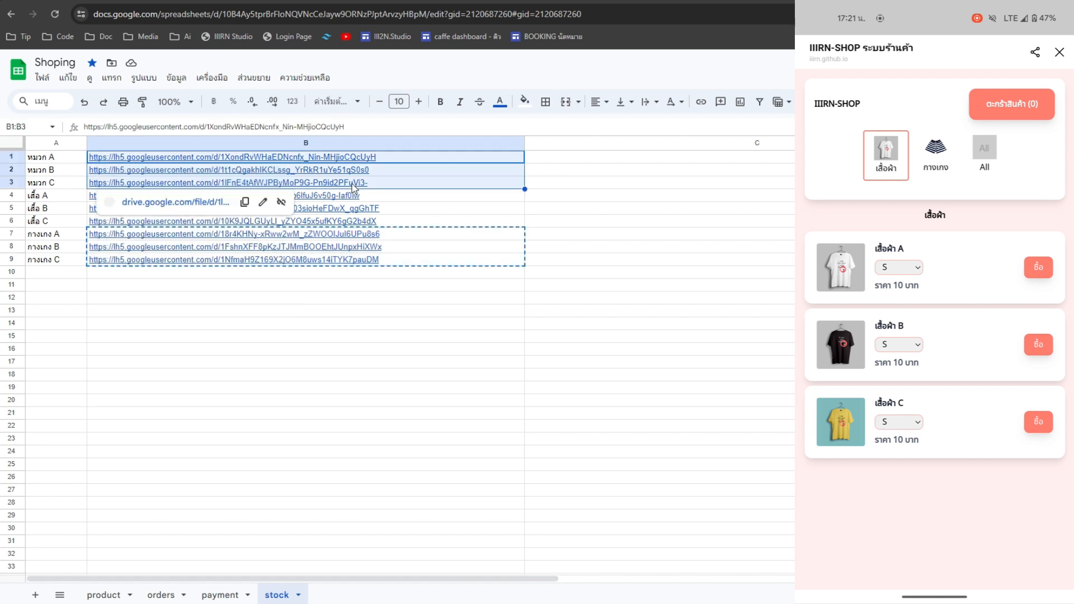
# - Extend ids to C2–C3 and paste the cap links into B8:B10
pyautogui.click(105, 595)
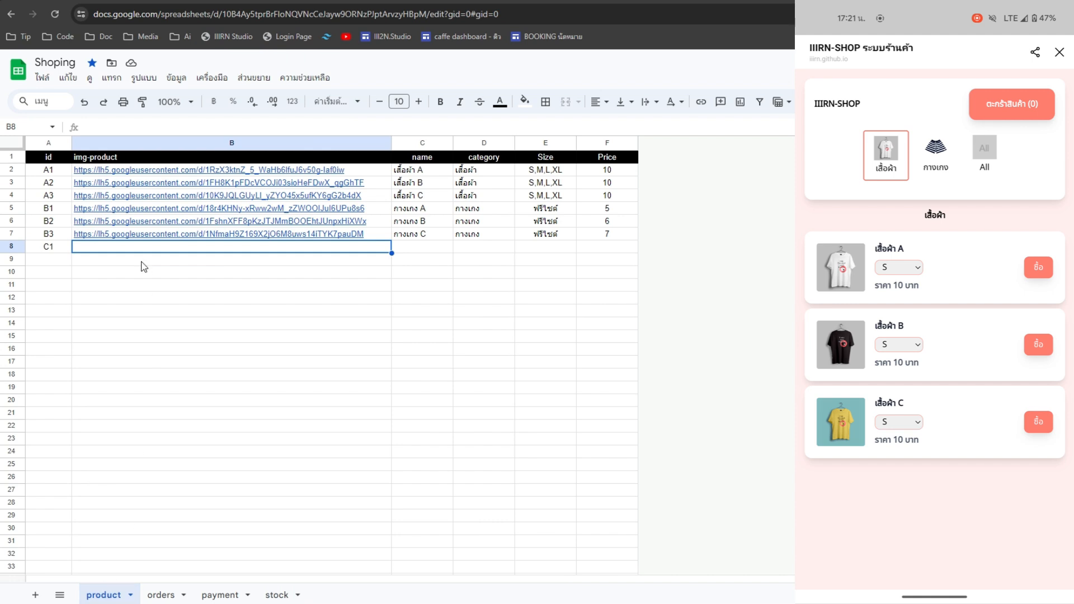
pyautogui.click(58, 260)
pyautogui.click(67, 249)
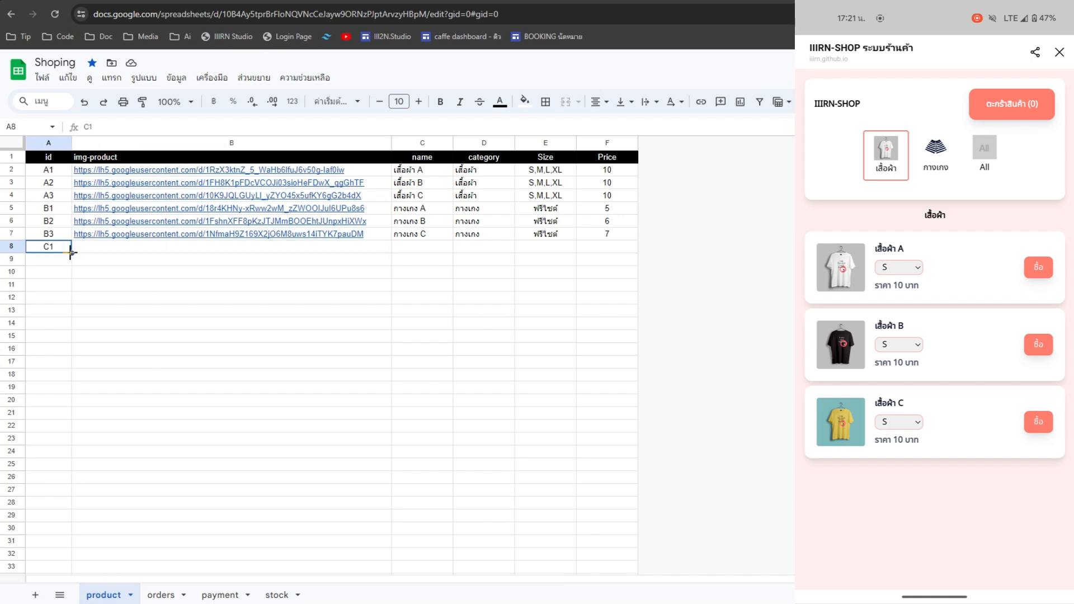
pyautogui.moveTo(70, 252); pyautogui.dragTo(67, 274)
pyautogui.click(115, 247)
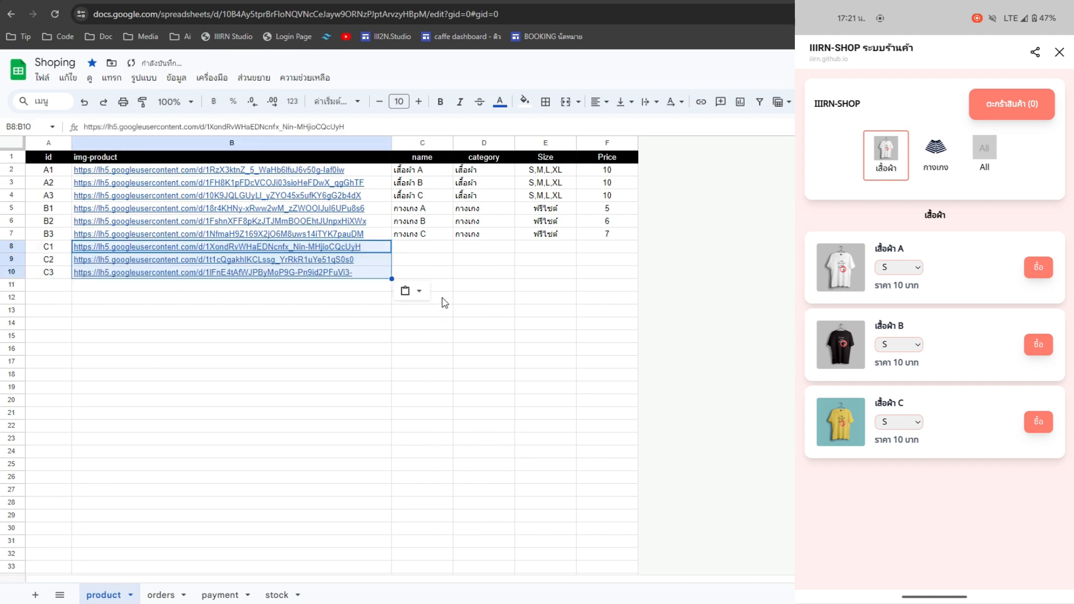
pyautogui.click(420, 247)
# - Enter the hat names หมวก A, หมวก B and หมวก C in C8:C10
pyautogui.write('s')
pyautogui.press('BackSpace')
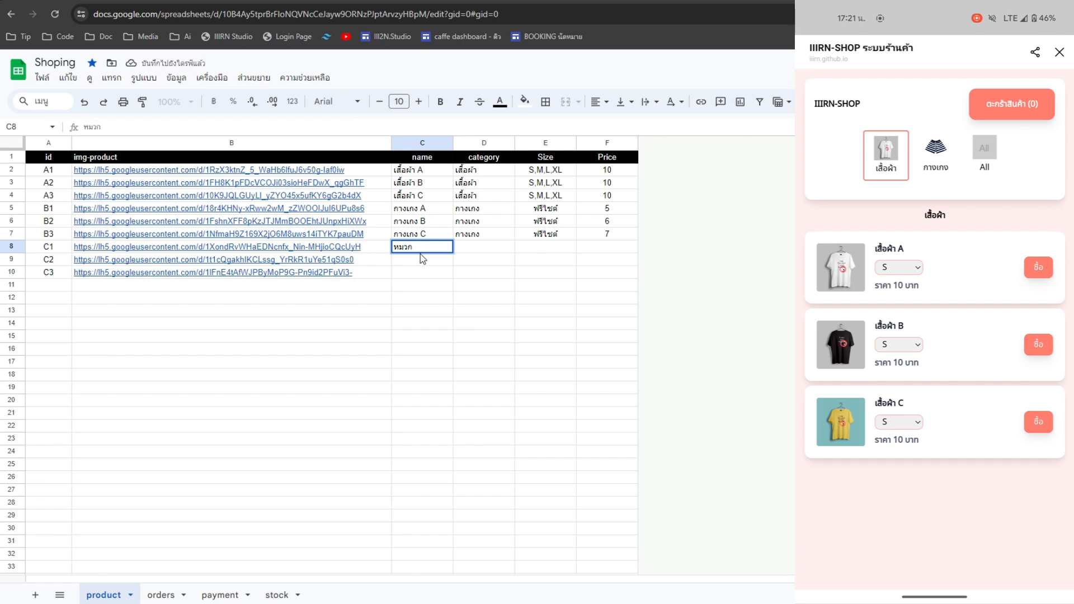
pyautogui.write('หมวก A')
pyautogui.press('Return')
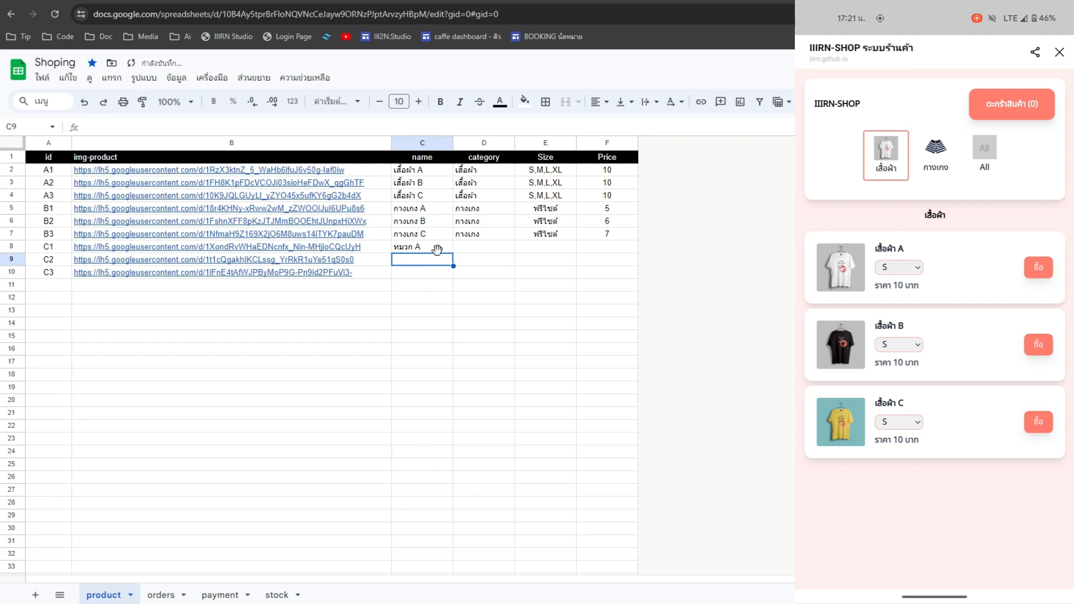
pyautogui.click(437, 248)
pyautogui.moveTo(453, 252); pyautogui.dragTo(453, 274)
pyautogui.click(419, 265)
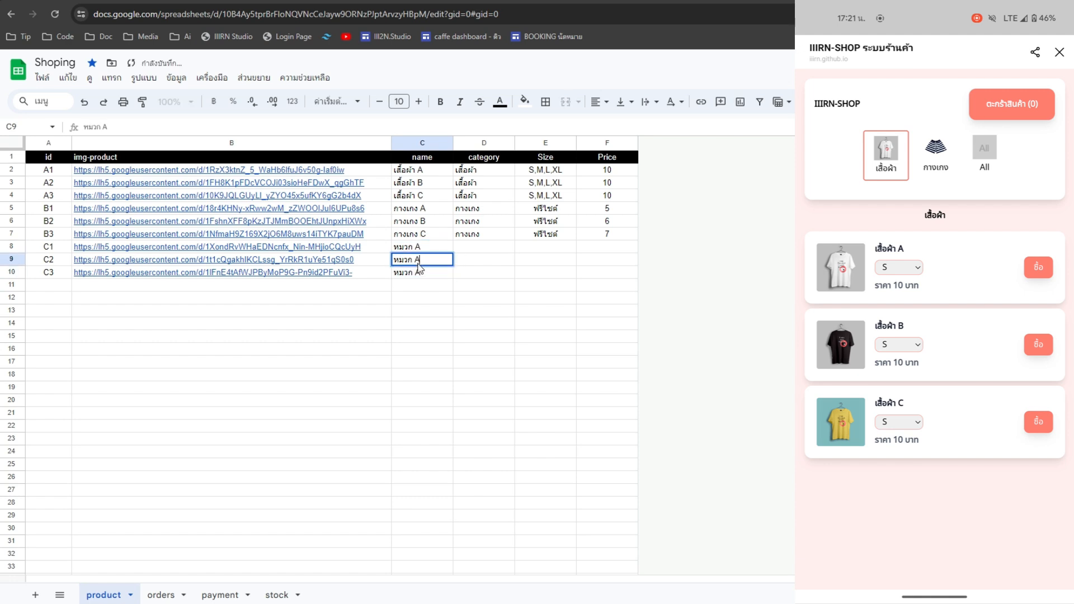
pyautogui.write('B')
pyautogui.doubleClick(429, 273)
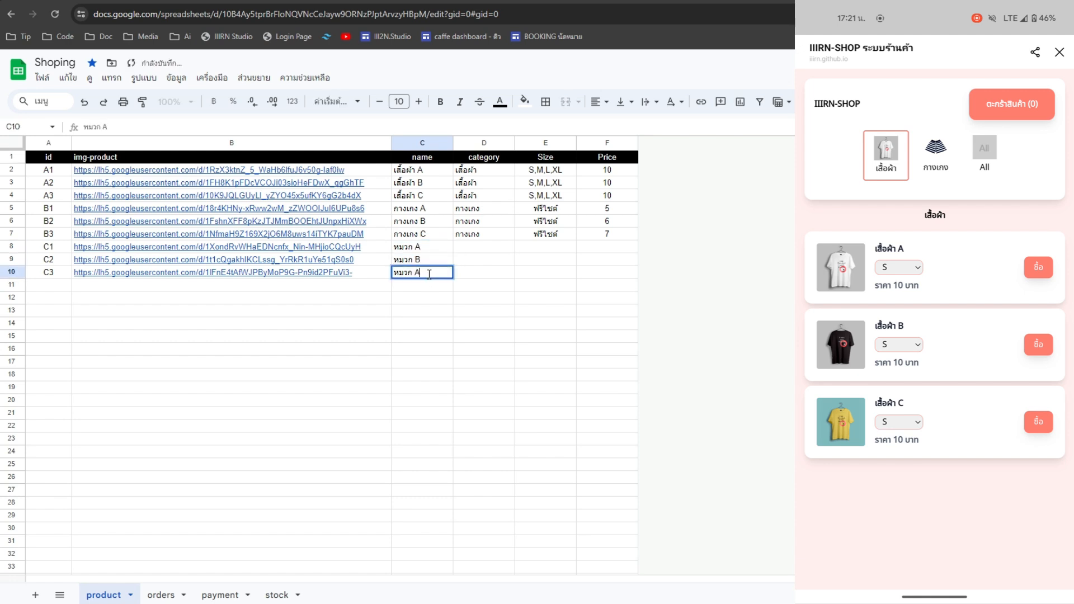
pyautogui.write('C')
pyautogui.click(485, 261)
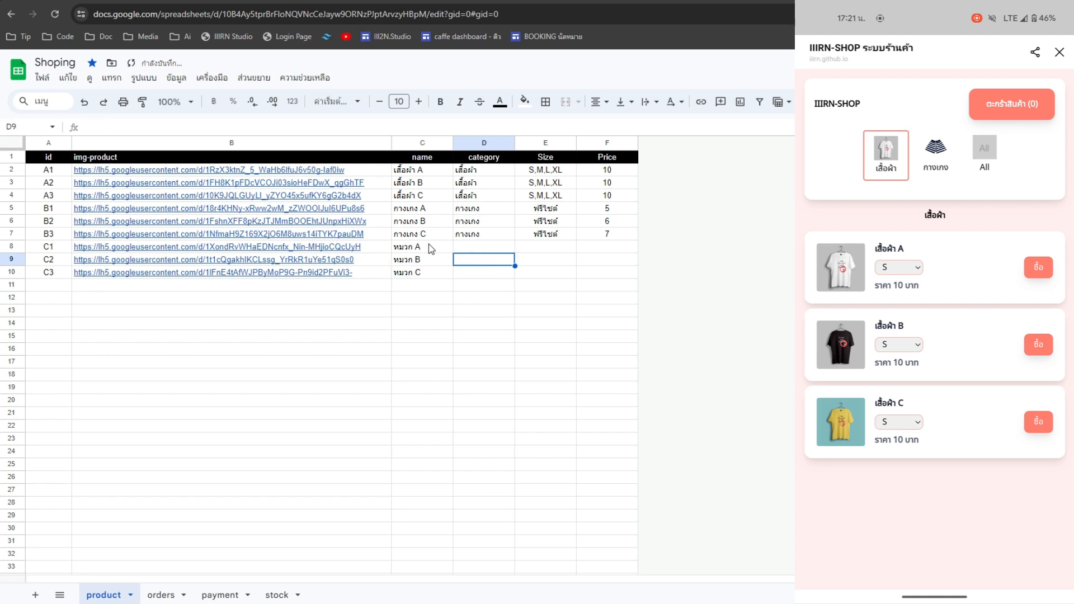
# - Fill the category หมวก into D8:D10 for the three hat rows
pyautogui.click(415, 250)
pyautogui.doubleClick(415, 250)
pyautogui.moveTo(415, 250); pyautogui.dragTo(384, 251)
pyautogui.click(411, 247)
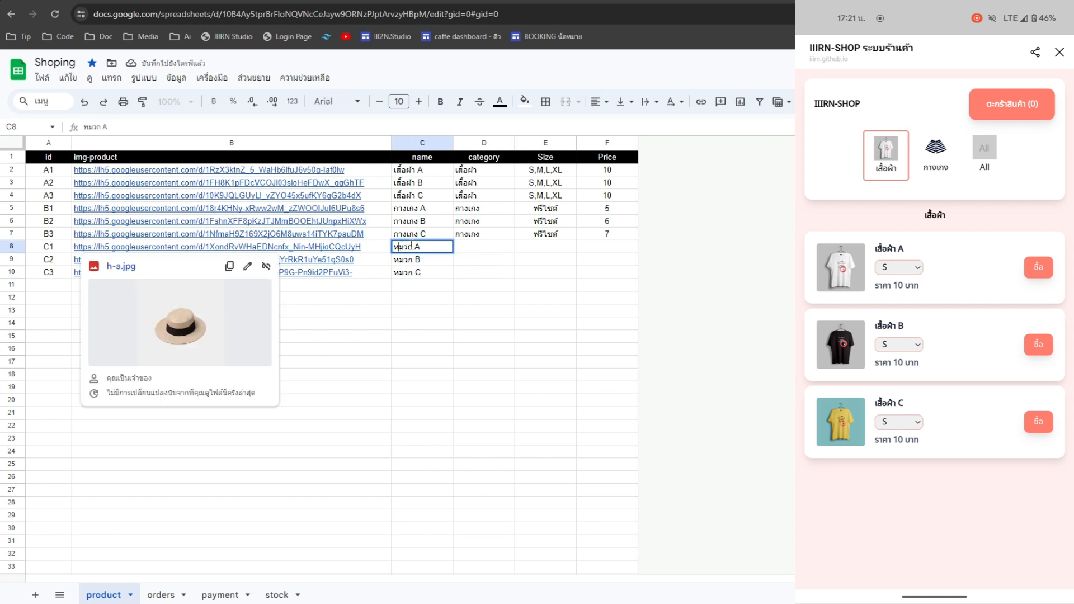
pyautogui.hotkey('ctrl', 'c')
pyautogui.click(475, 247)
pyautogui.hotkey('ctrl', 'v')
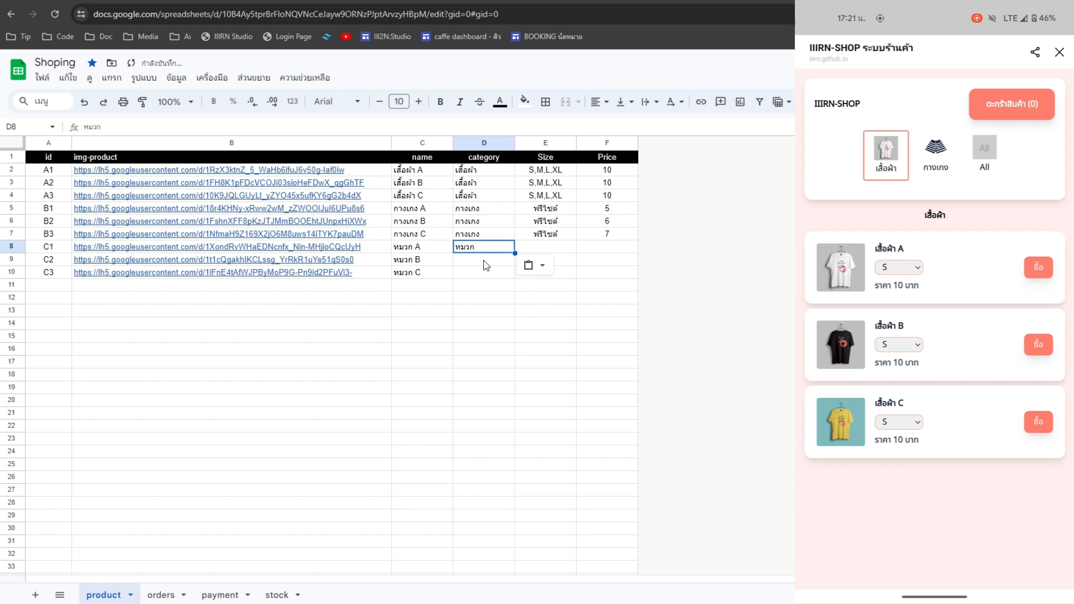
pyautogui.press('Down')
pyautogui.hotkey('ctrl', 'z')
pyautogui.hotkey('ctrl', 'v')
pyautogui.moveTo(514, 253); pyautogui.dragTo(515, 277)
# - Copy size ฟรีไซต์ down to the hat rows and set each hat's price to 3
pyautogui.click(563, 235)
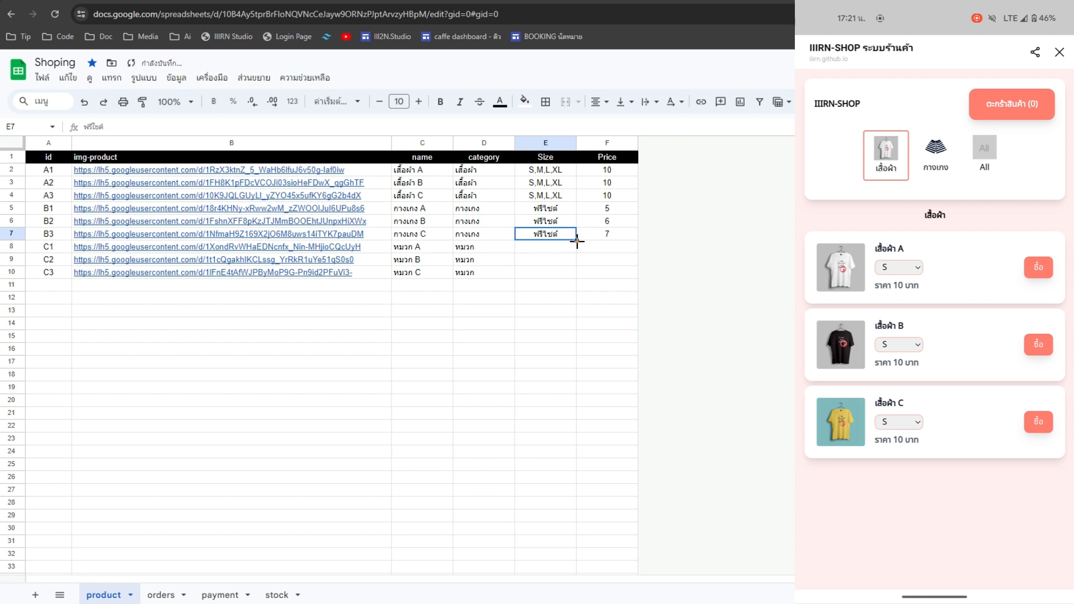
pyautogui.moveTo(576, 241); pyautogui.dragTo(574, 274)
pyautogui.click(627, 247)
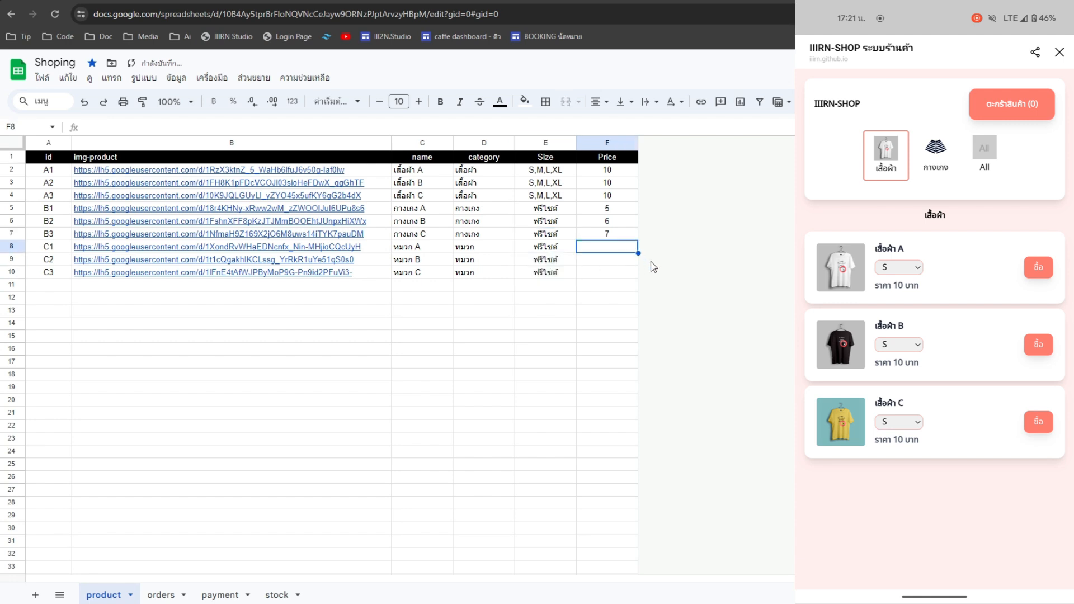
pyautogui.write('3')
pyautogui.click(626, 263)
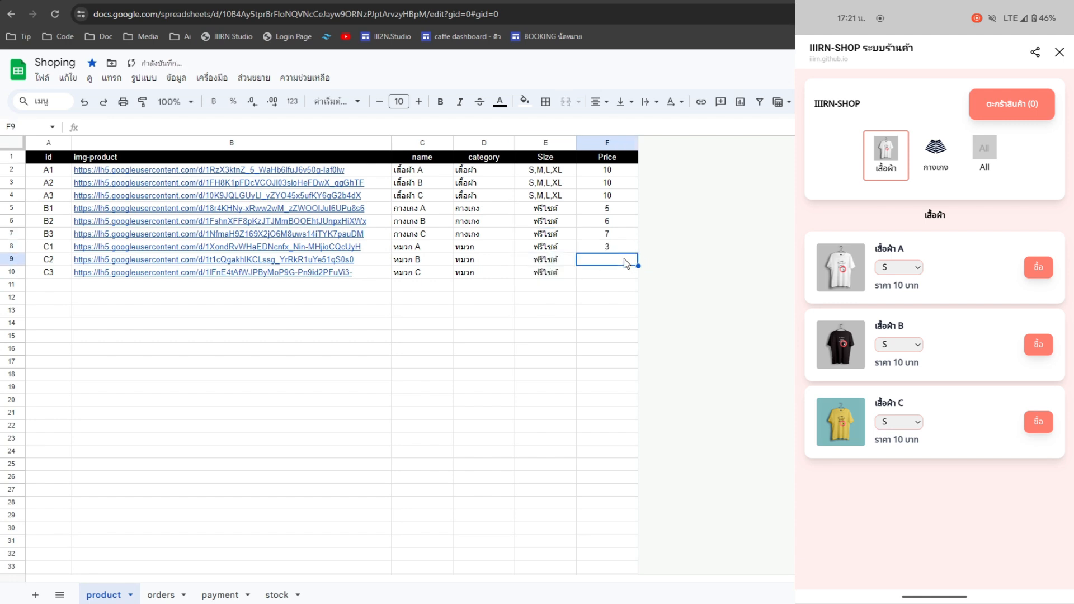
pyautogui.write('3')
pyautogui.click(623, 272)
pyautogui.write('3')
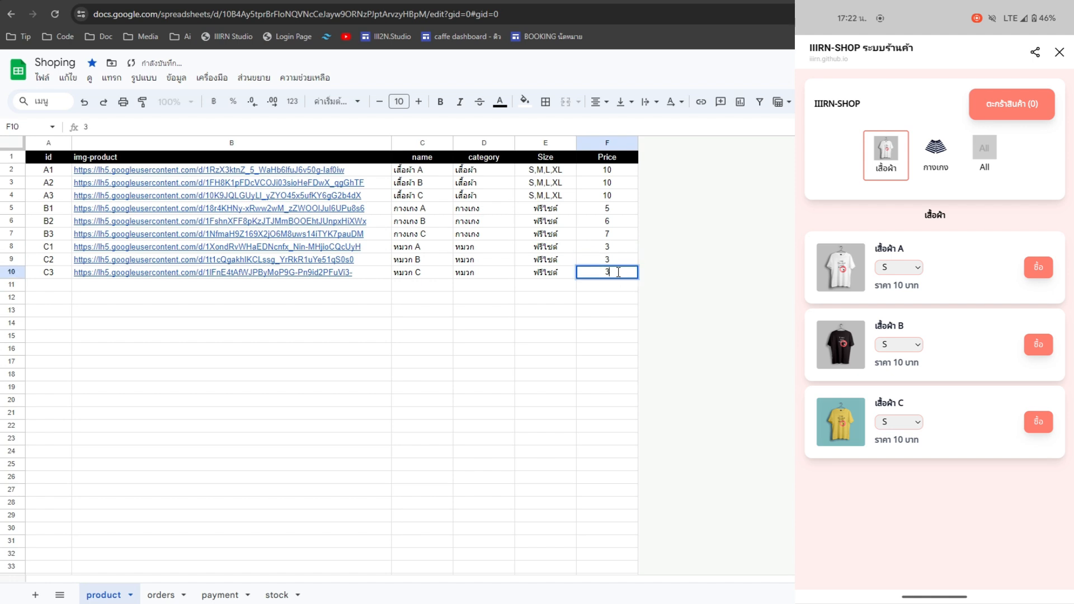
pyautogui.click(619, 286)
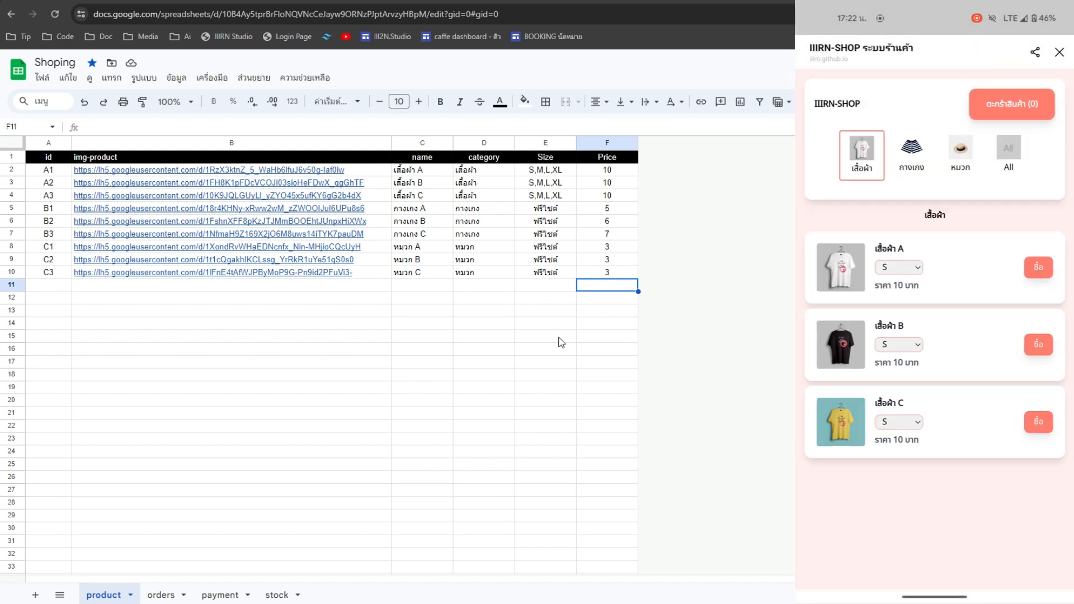
# - Add เสื้อผ้า A, เสื้อผ้า B in size M, กางเกง A and หมวก B to the store cart
pyautogui.click(909, 160)
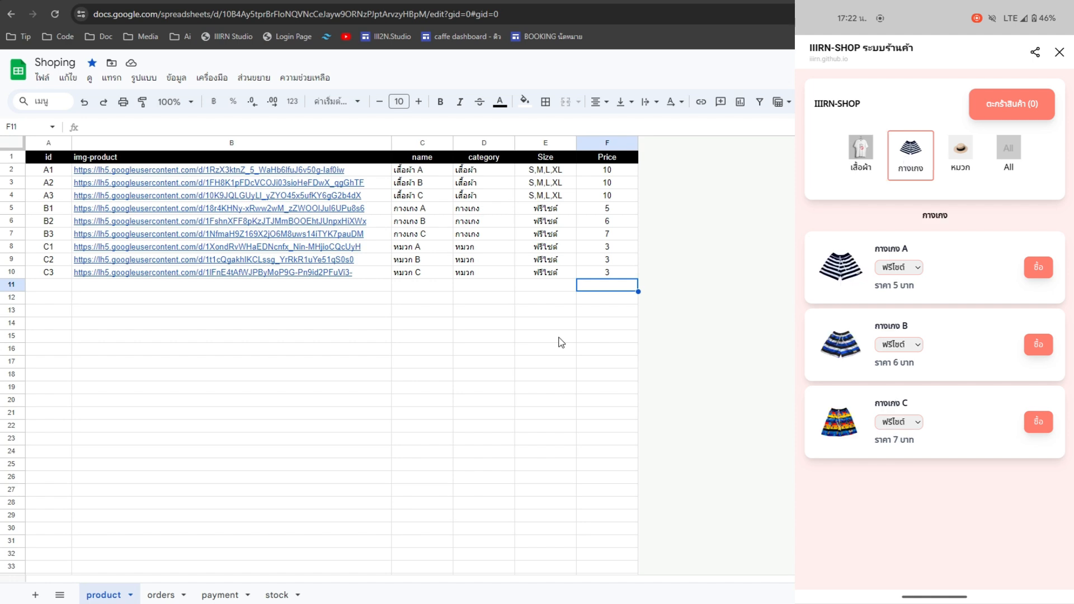
pyautogui.click(961, 155)
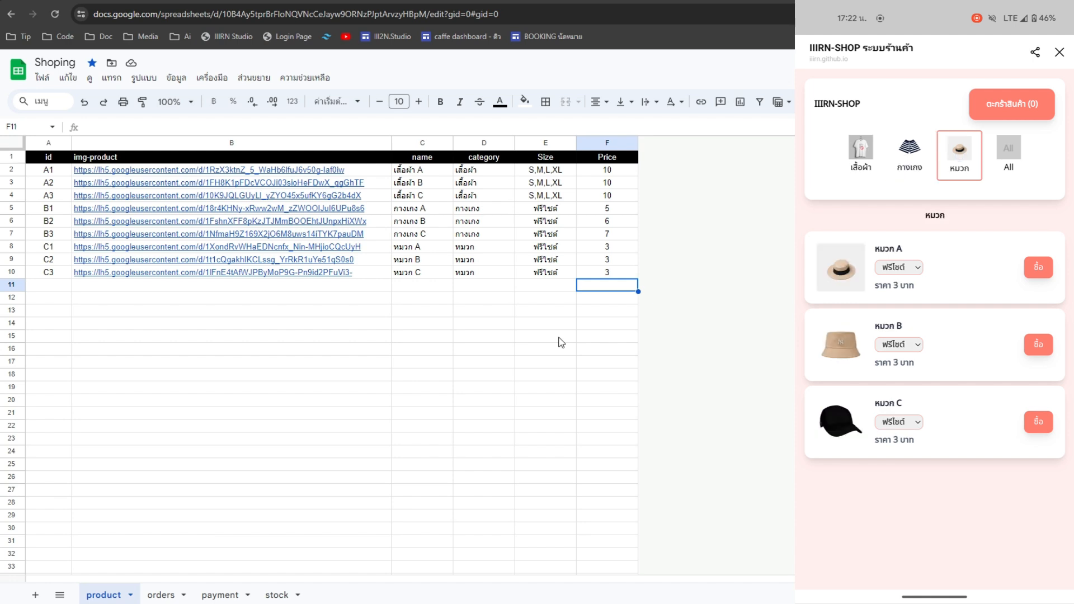
pyautogui.click(863, 159)
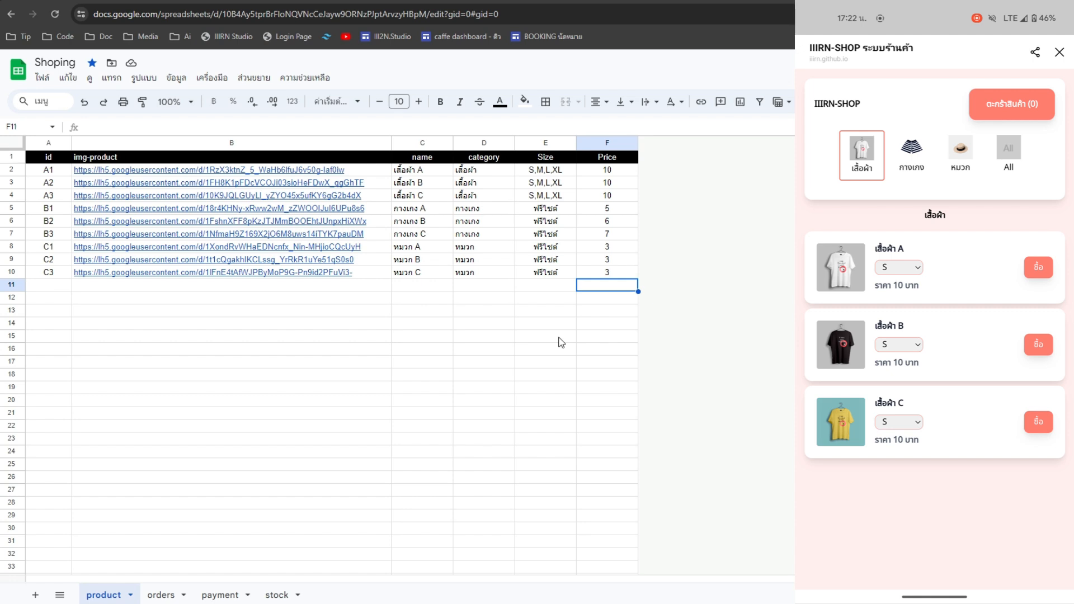
pyautogui.click(1039, 267)
pyautogui.click(900, 345)
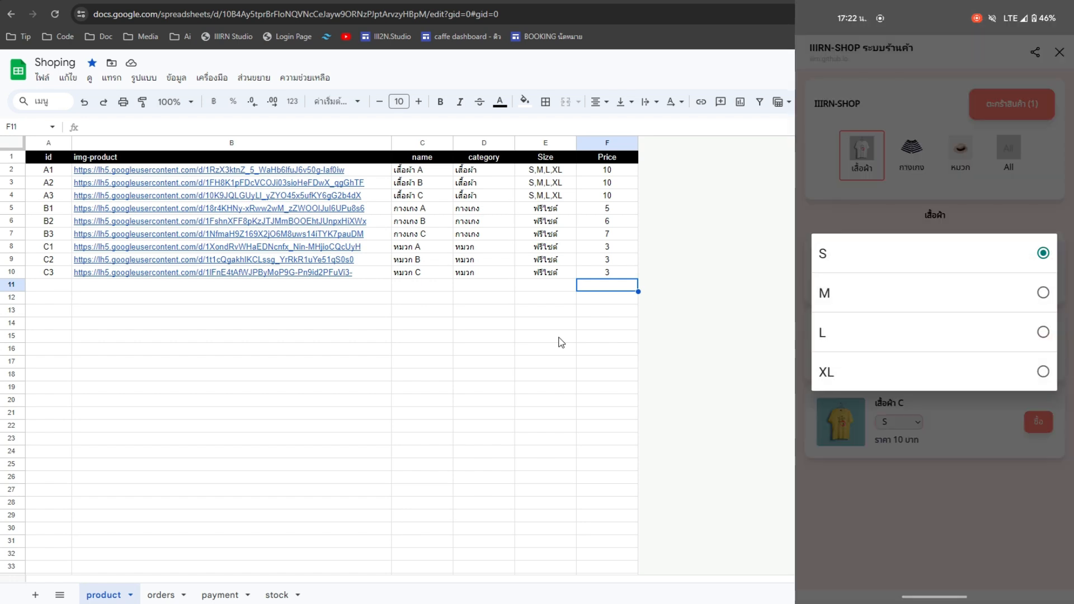
pyautogui.click(1016, 301)
pyautogui.click(1038, 345)
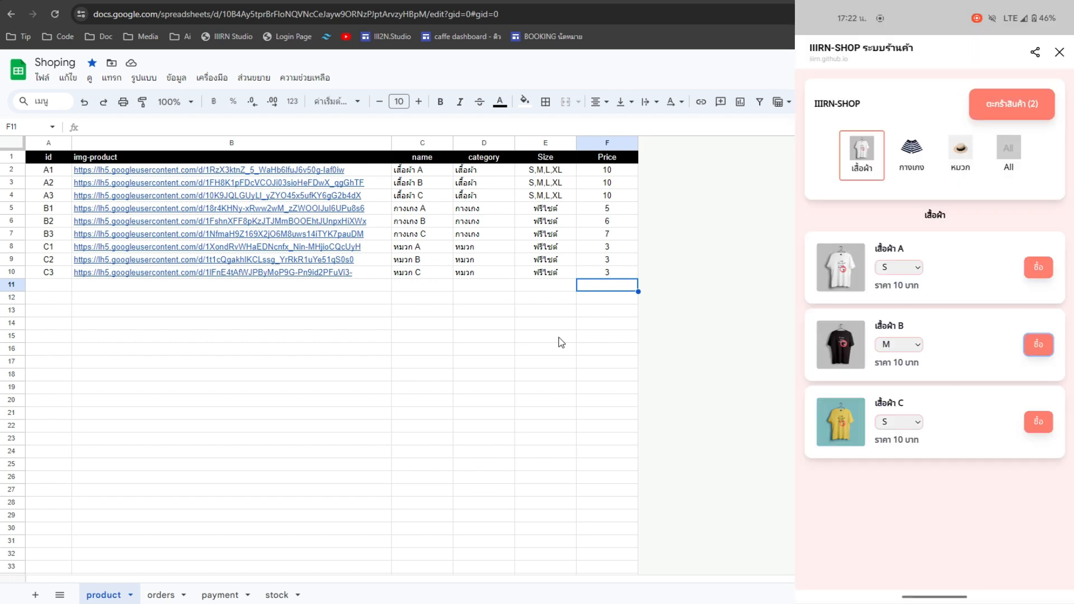
pyautogui.click(912, 153)
pyautogui.click(1038, 267)
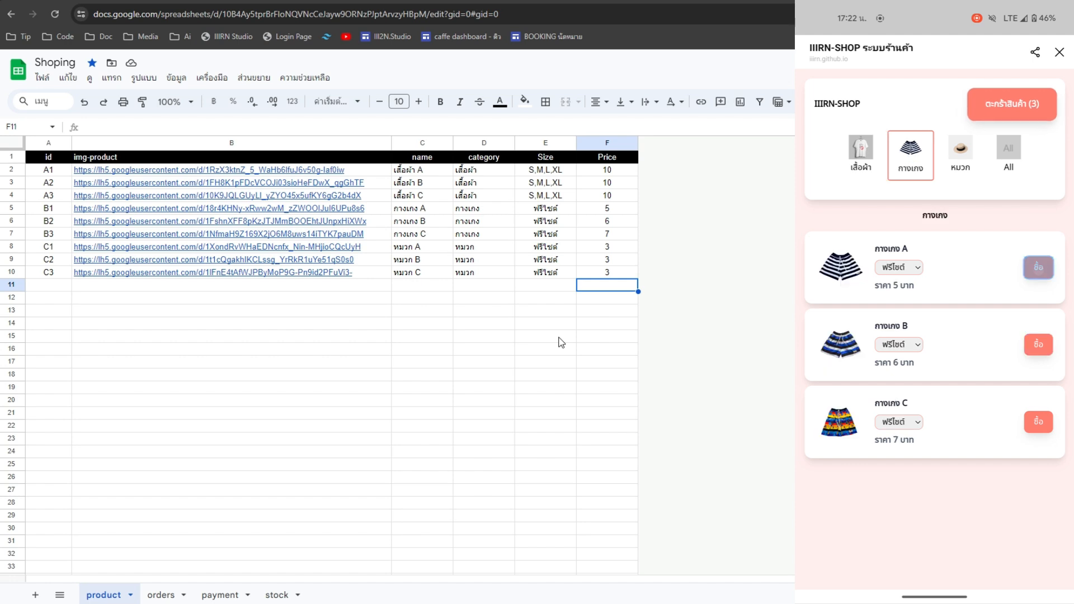
pyautogui.click(960, 153)
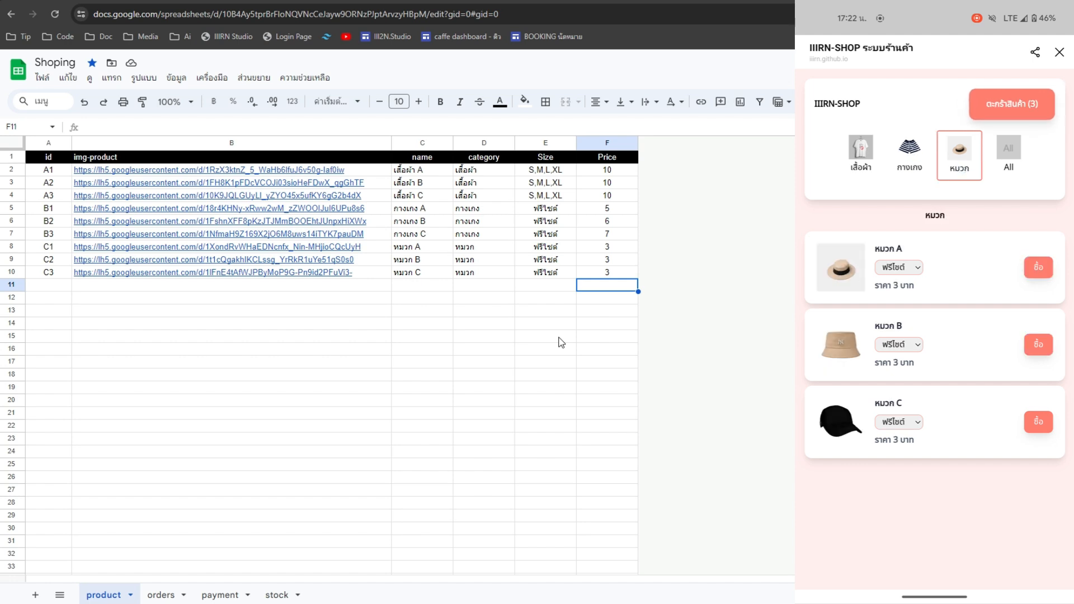
pyautogui.click(1040, 349)
# - Adjust the กางเกง A quantity in the cart and proceed to shipping with a 33.00 baht total
pyautogui.click(1026, 115)
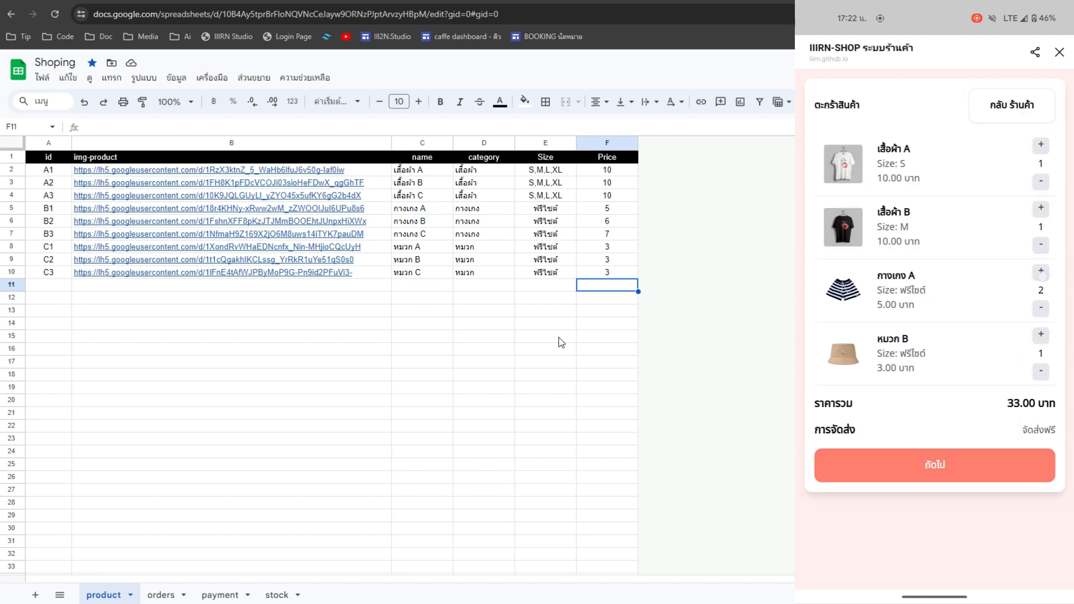
pyautogui.click(1041, 272)
pyautogui.click(1042, 272)
pyautogui.click(1042, 272)
pyautogui.click(1042, 310)
pyautogui.click(1041, 309)
pyautogui.click(987, 469)
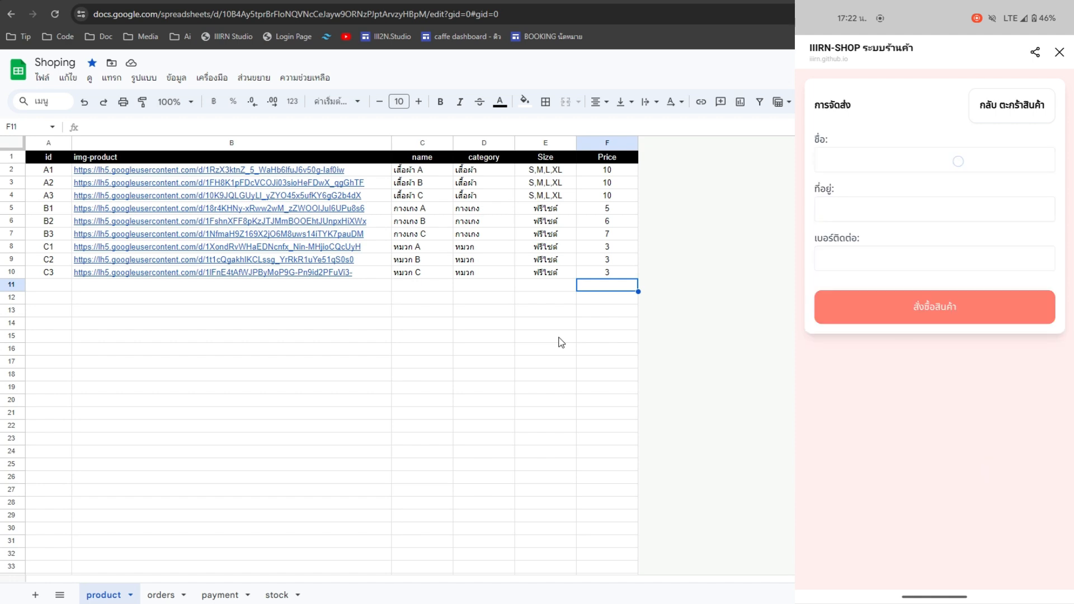
# - Type a test customer name, a street address and a contact phone number into the delivery form
pyautogui.click(958, 161)
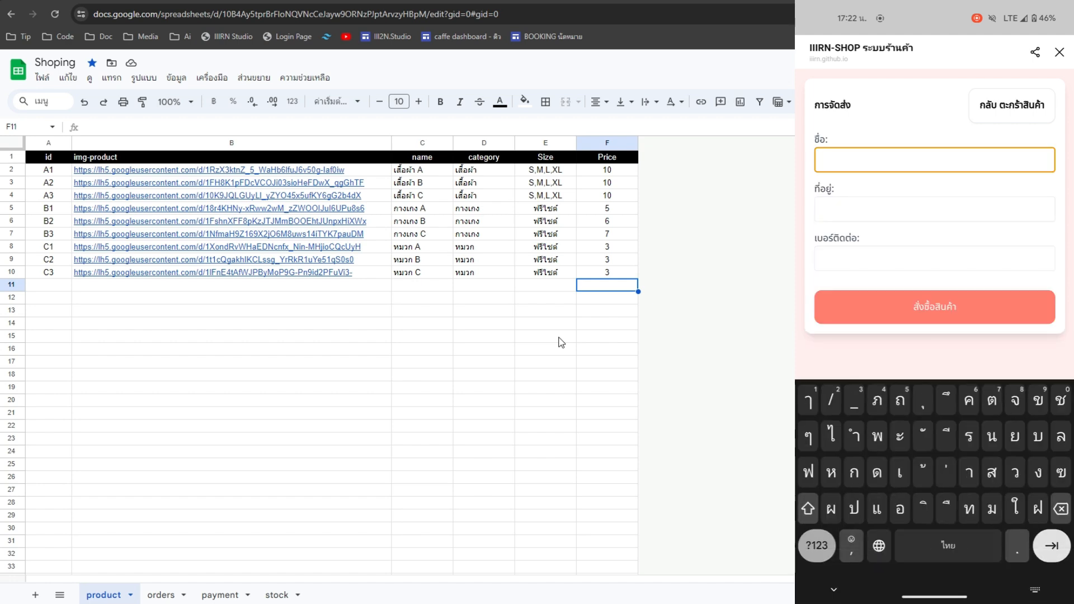
pyautogui.write('ทดสอบสั่งซื้อ')
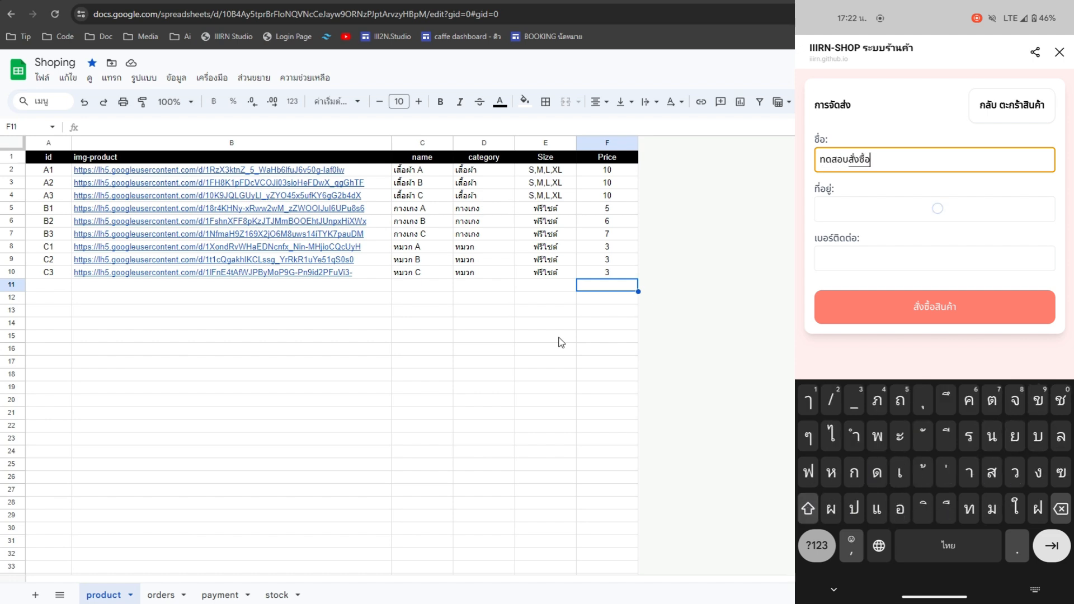
pyautogui.click(937, 209)
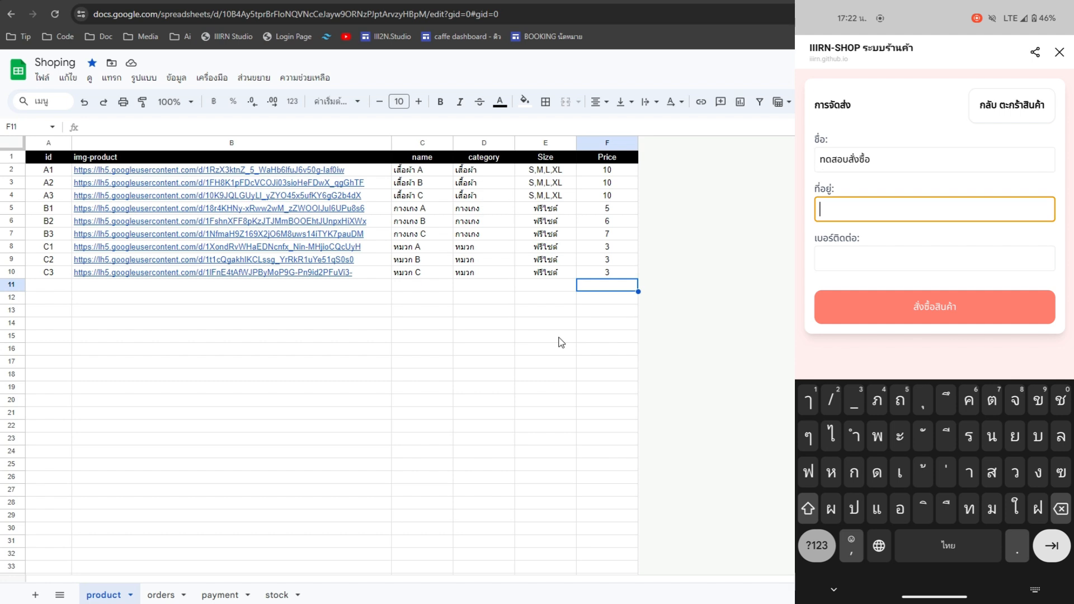
pyautogui.click(817, 545)
pyautogui.write('123456')
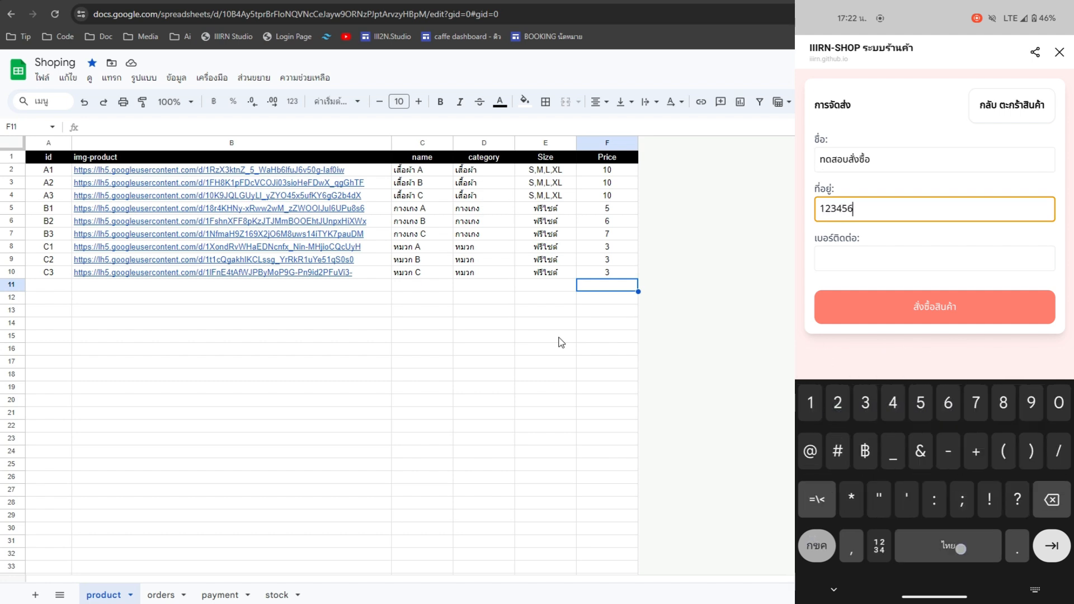
pyautogui.click(817, 545)
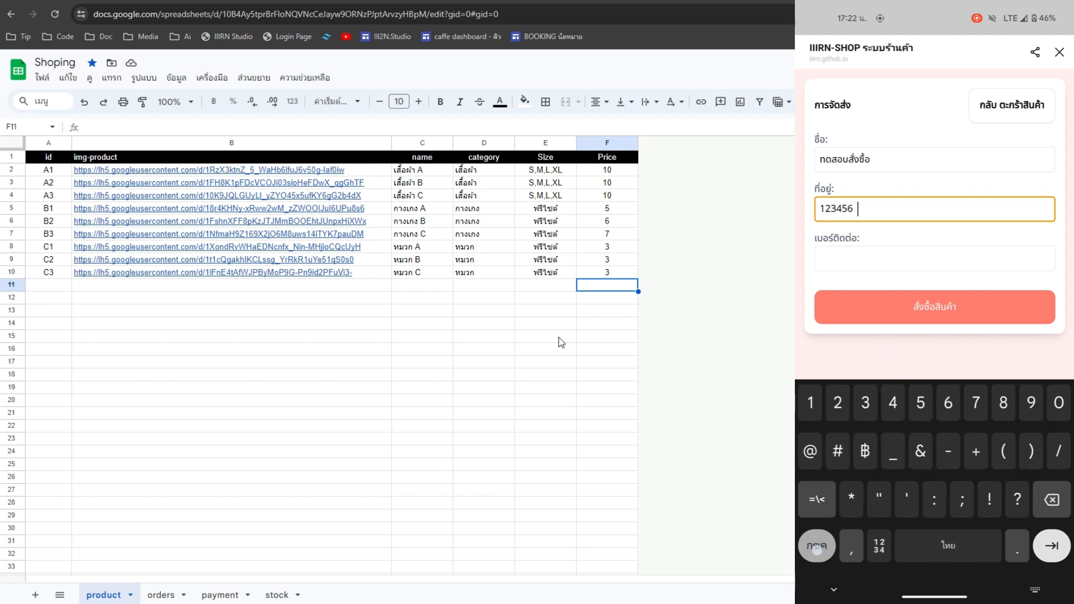
pyautogui.click(817, 546)
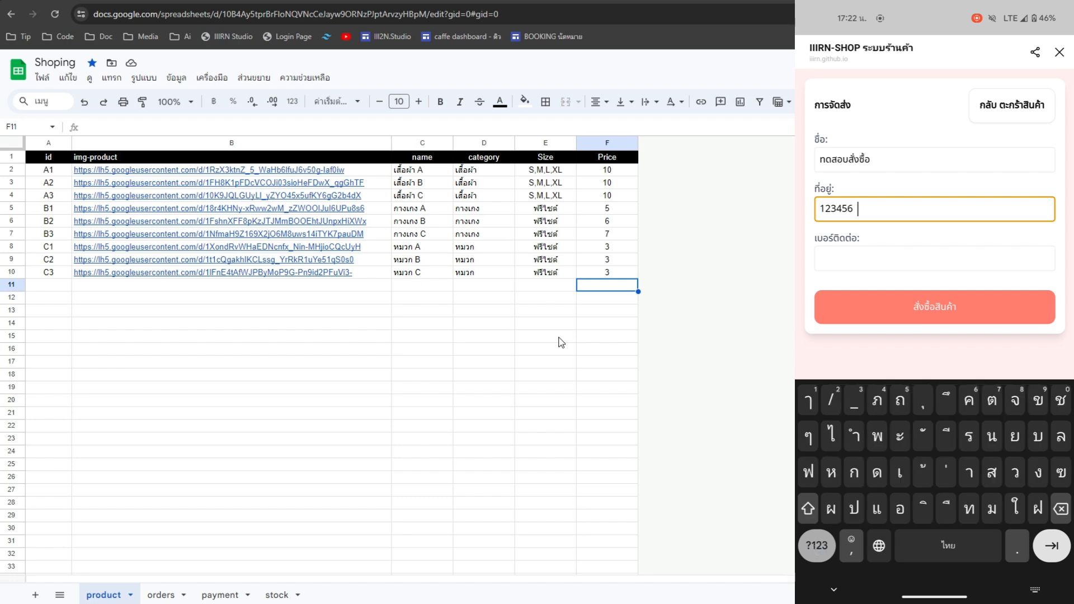
pyautogui.write('กรุงเทพ')
pyautogui.click(1052, 545)
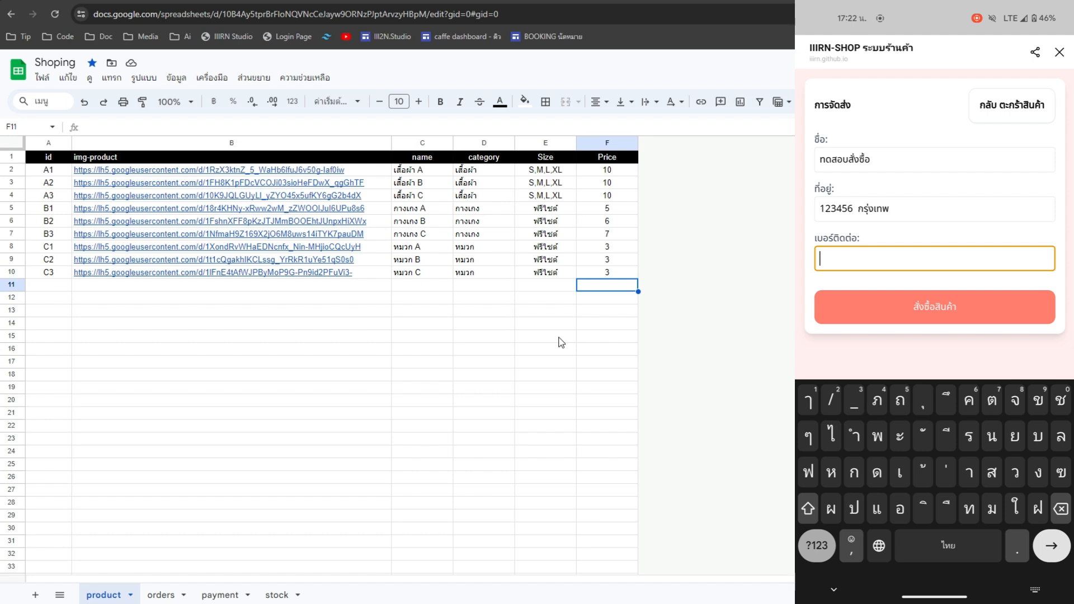
pyautogui.click(817, 545)
pyautogui.write('01')
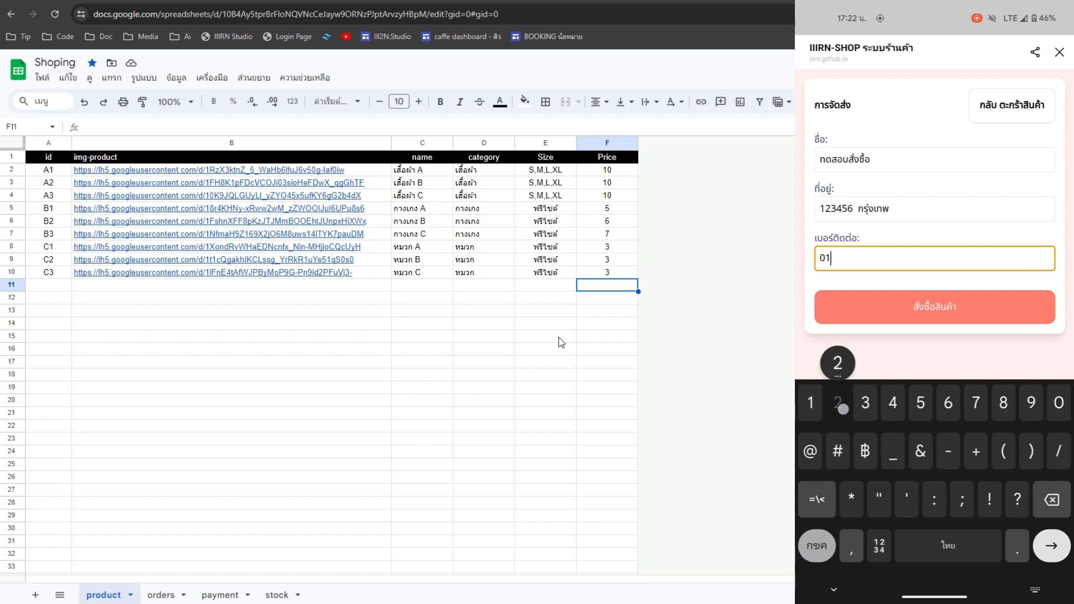
pyautogui.write('23456789')
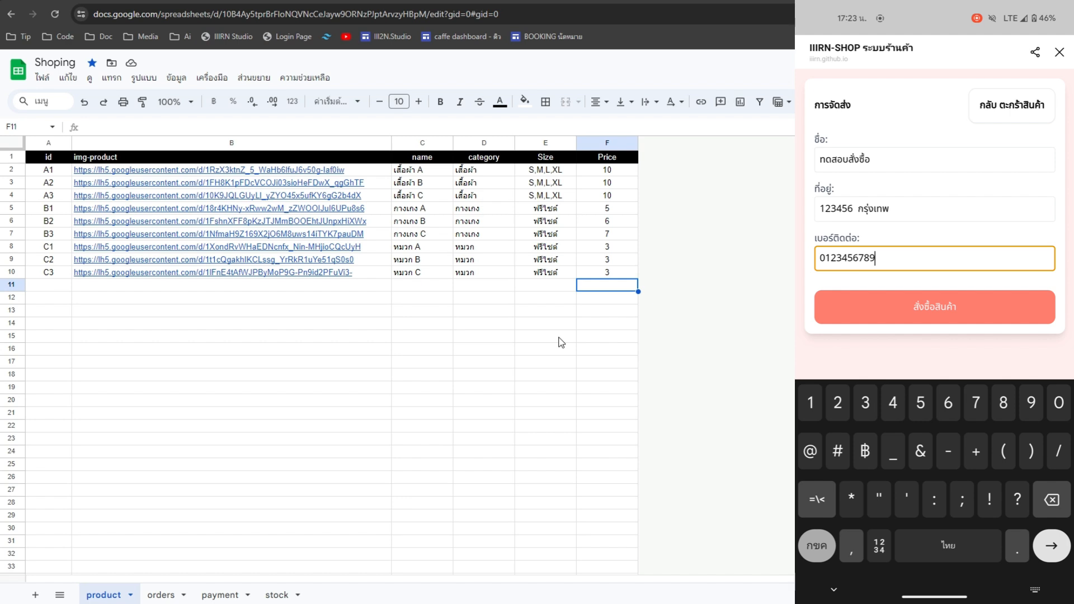
# - Submit and confirm the test order, then verify the orders sheet total of 33 in K6
pyautogui.click(1010, 311)
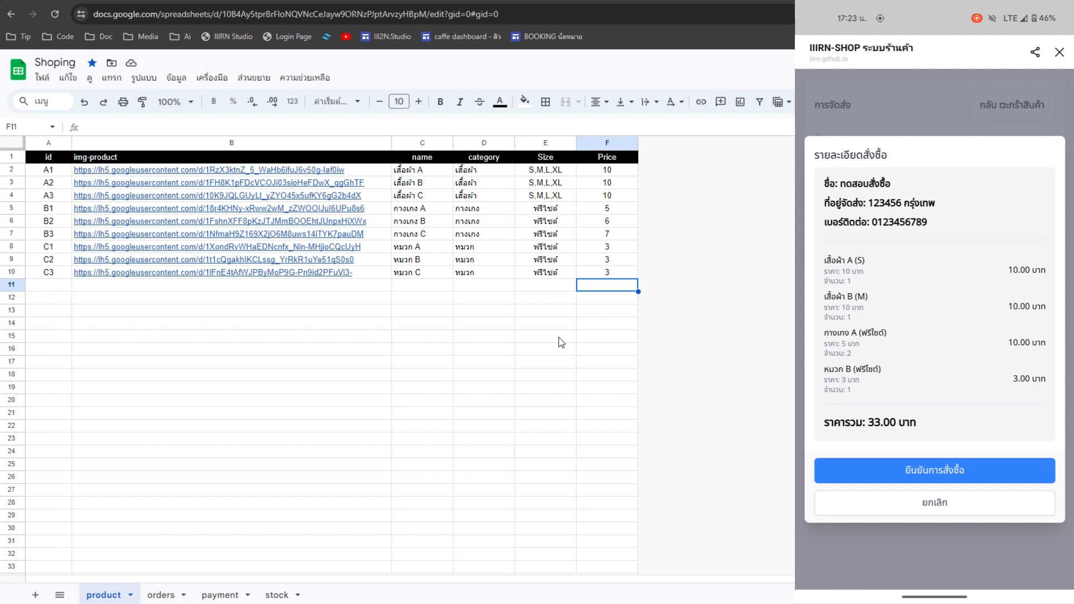
pyautogui.click(994, 472)
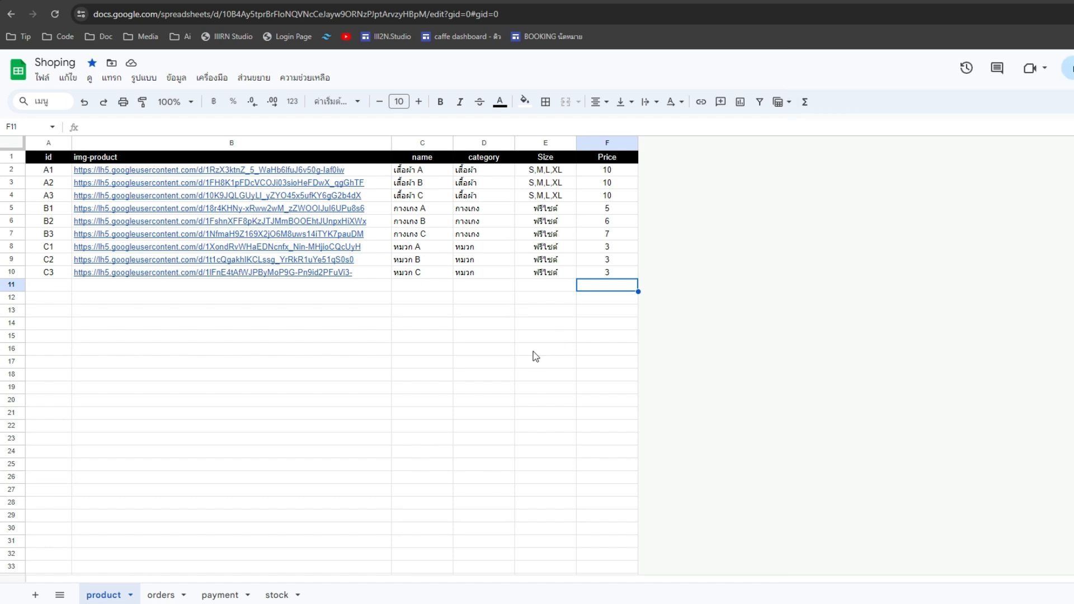
pyautogui.click(161, 594)
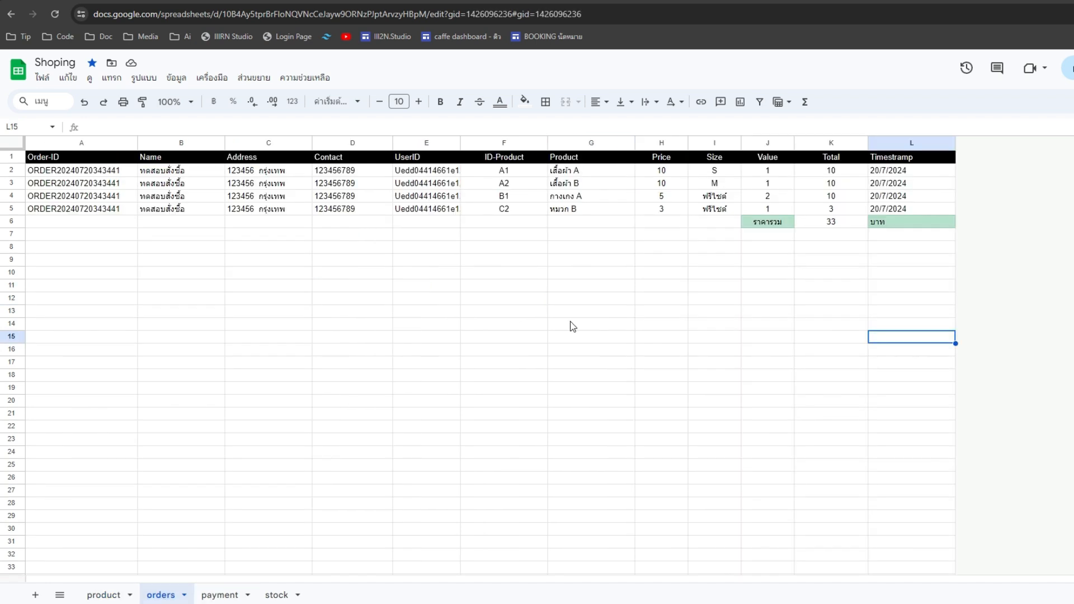
pyautogui.click(572, 326)
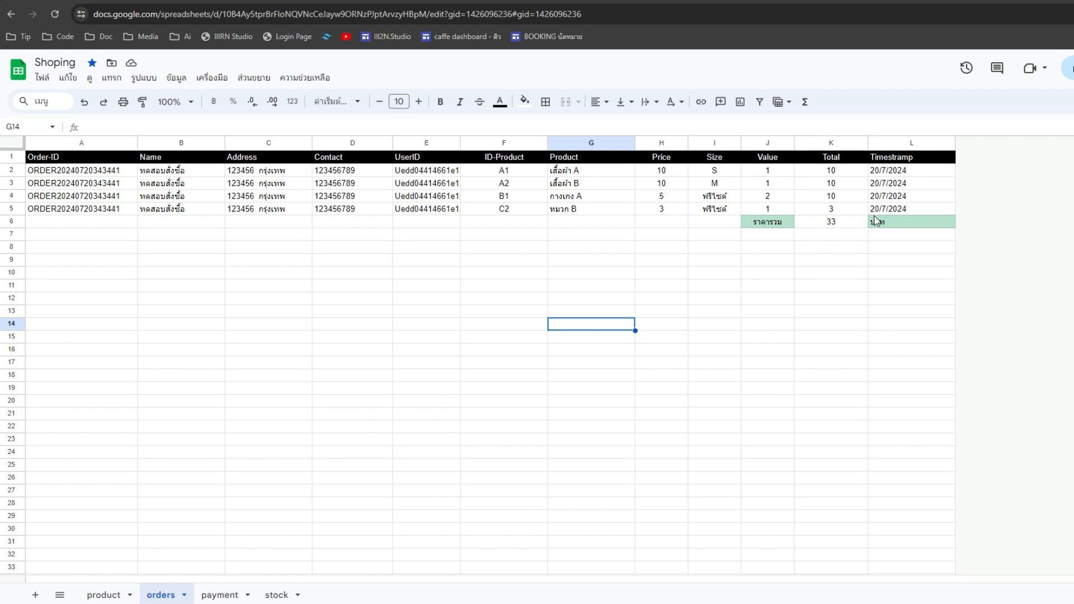
pyautogui.click(856, 223)
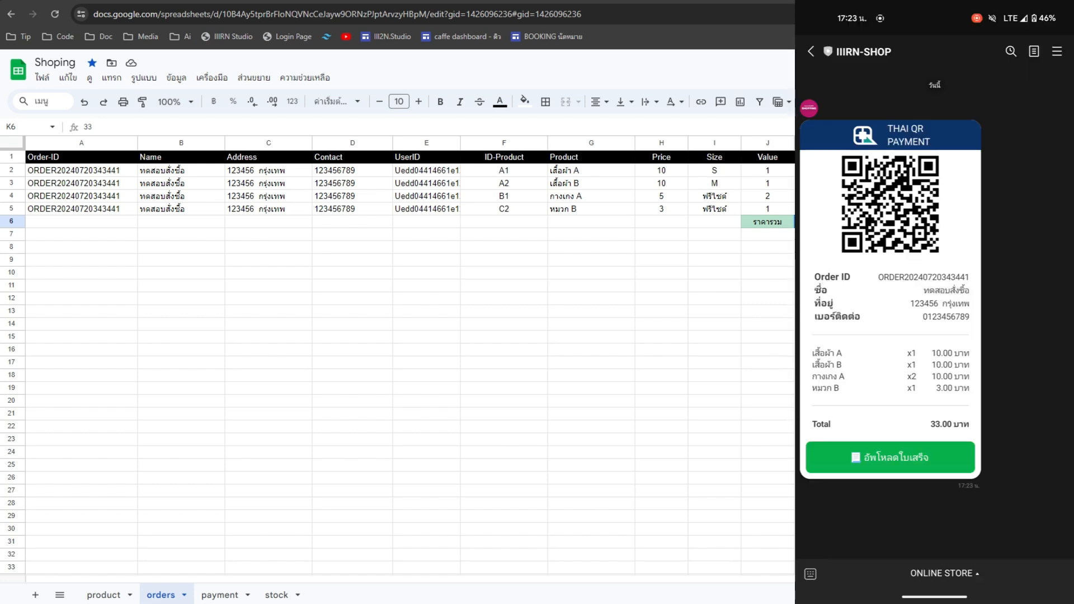
# - Upload the incorrect payment slip image from the phone's photos for the order
pyautogui.click(933, 456)
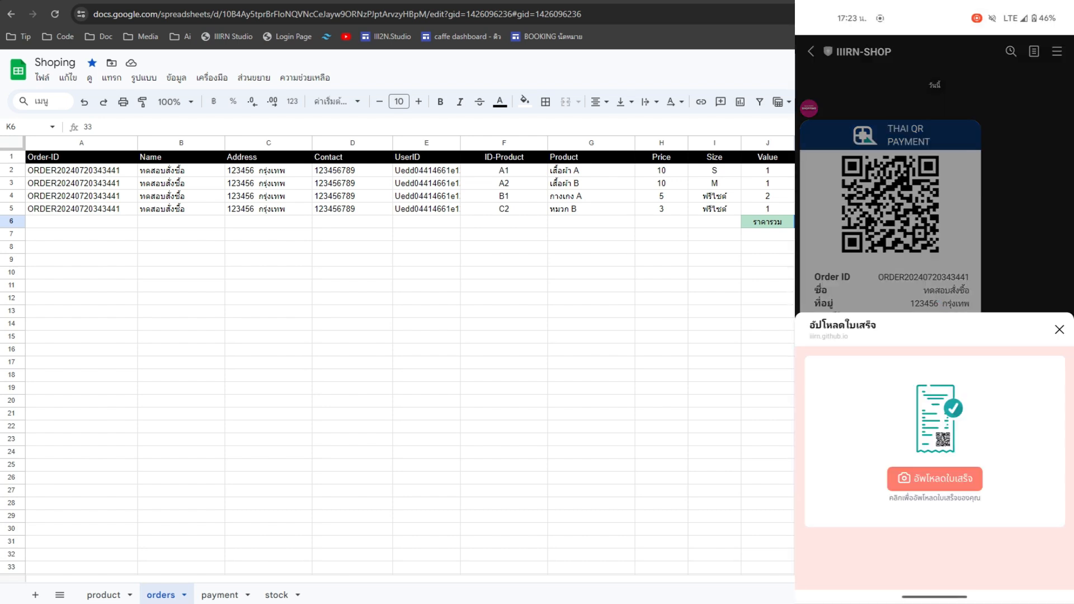
pyautogui.click(963, 481)
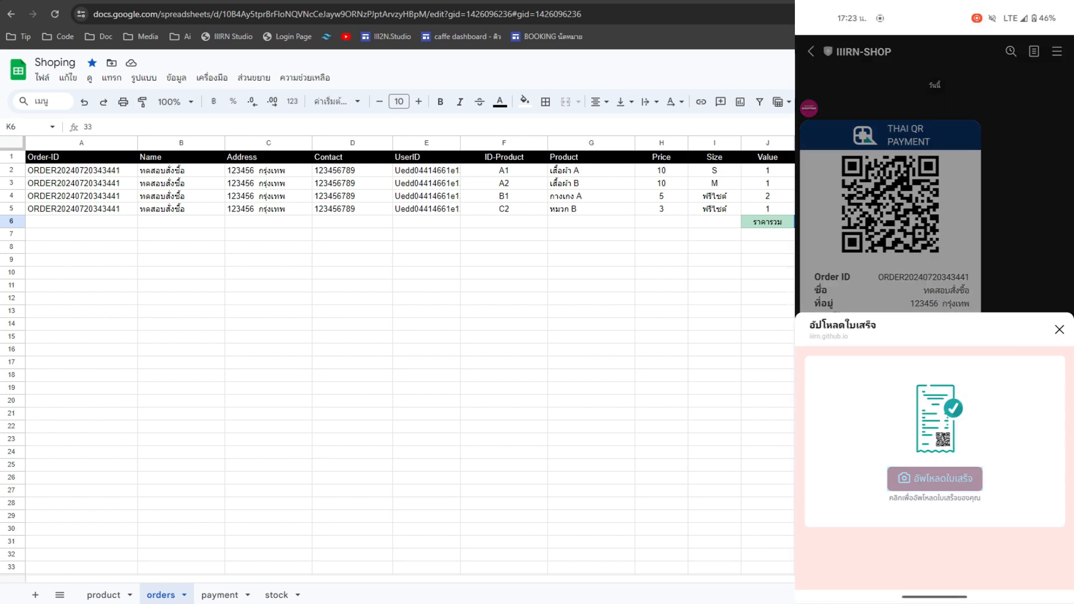
pyautogui.click(829, 395)
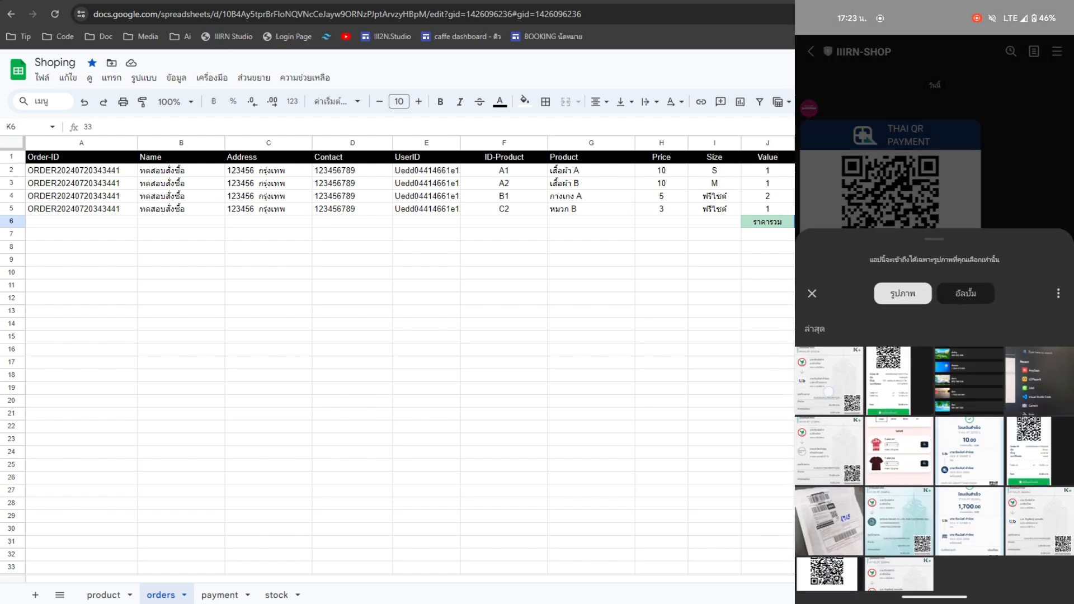
pyautogui.click(912, 542)
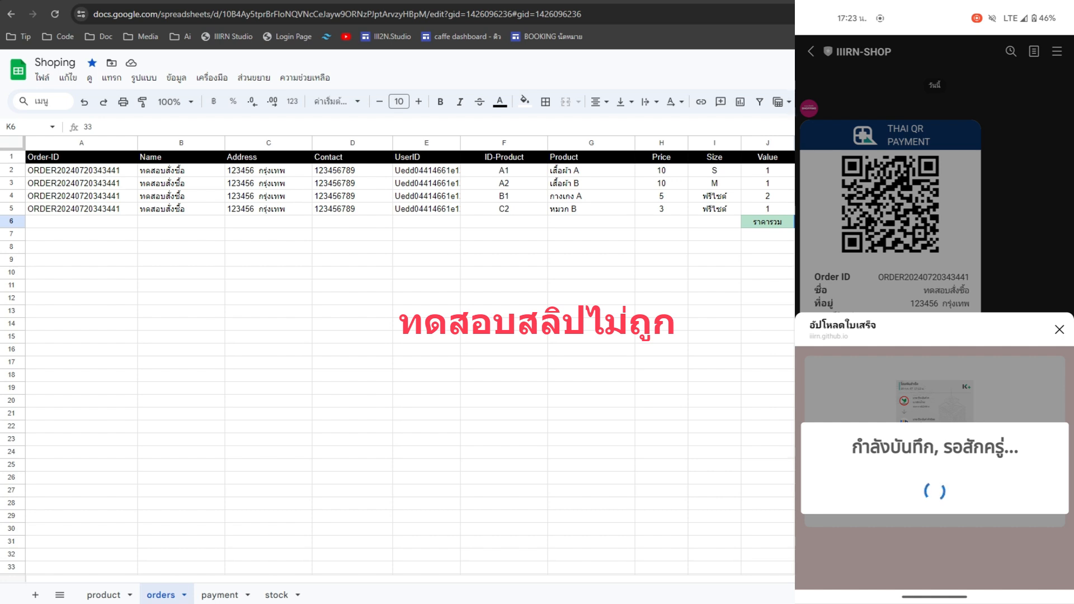
# - Check the payment sheet's F2 result showing the recipient account mismatch
pyautogui.click(218, 595)
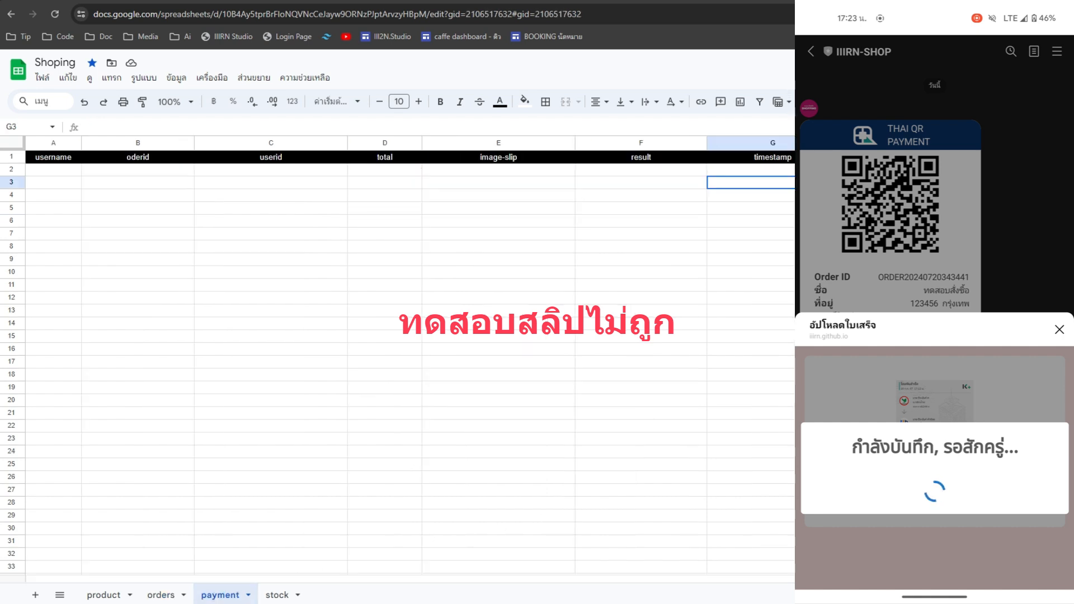
pyautogui.click(786, 337)
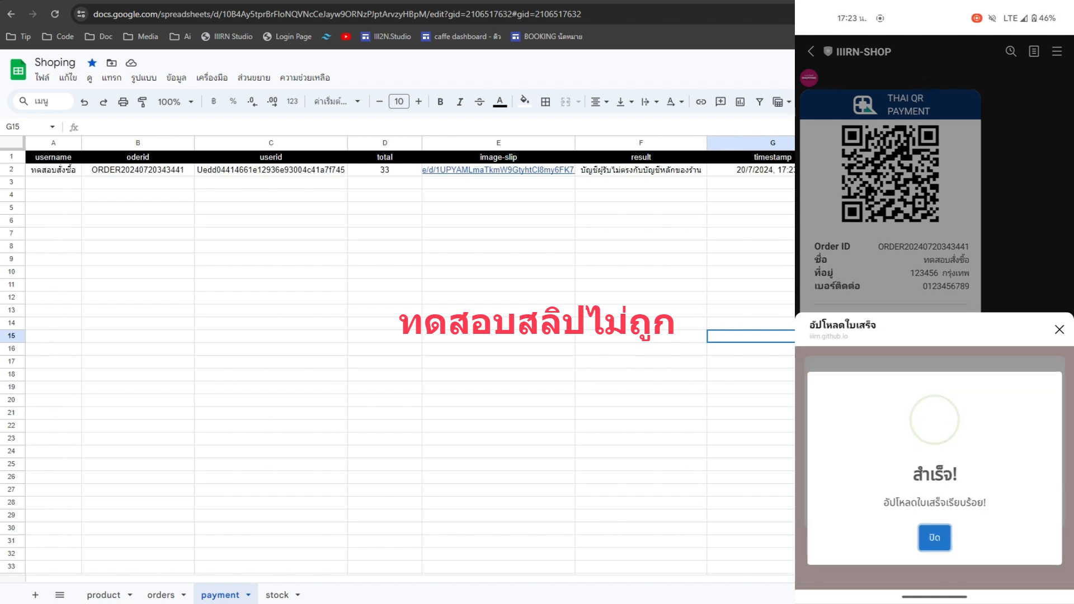
pyautogui.click(931, 536)
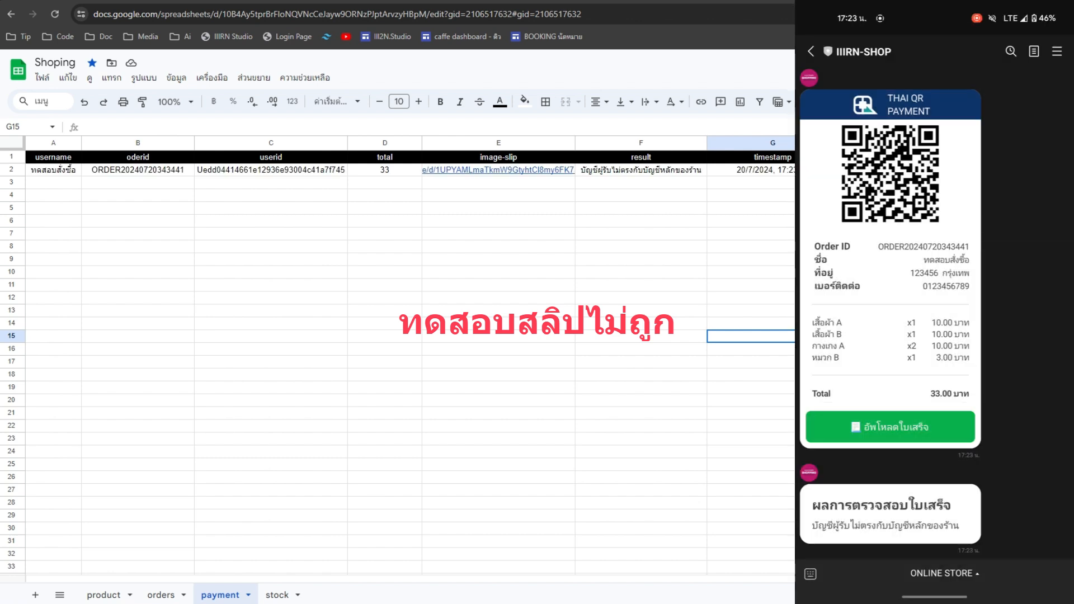
pyautogui.click(646, 175)
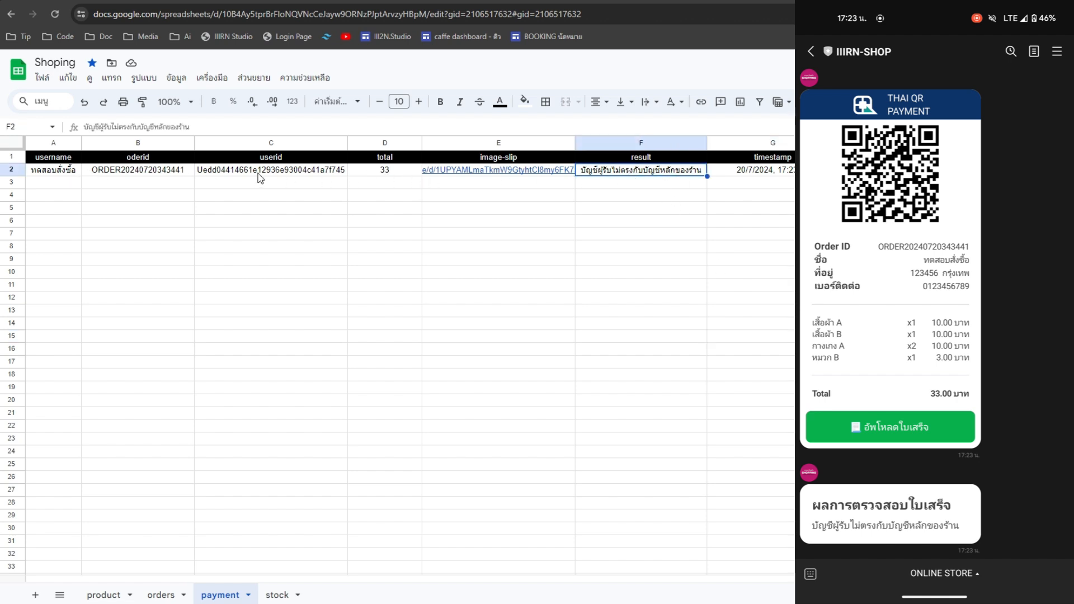
# - Confirm F3 shows การชำระเงินถูกต้อง for the correct slip, then switch to the shoping script project
pyautogui.click(806, 195)
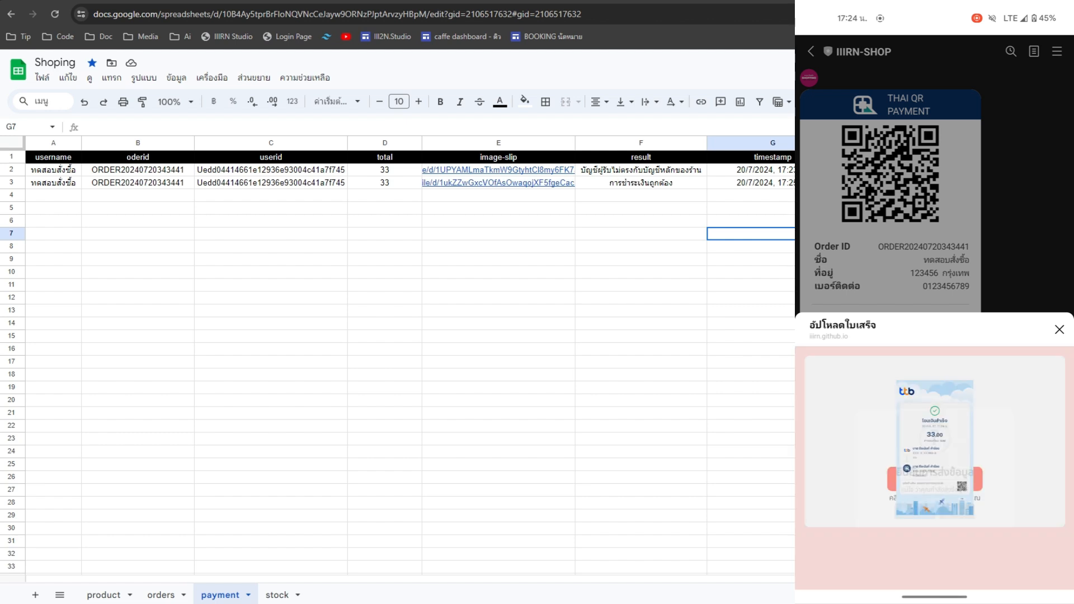
pyautogui.click(651, 186)
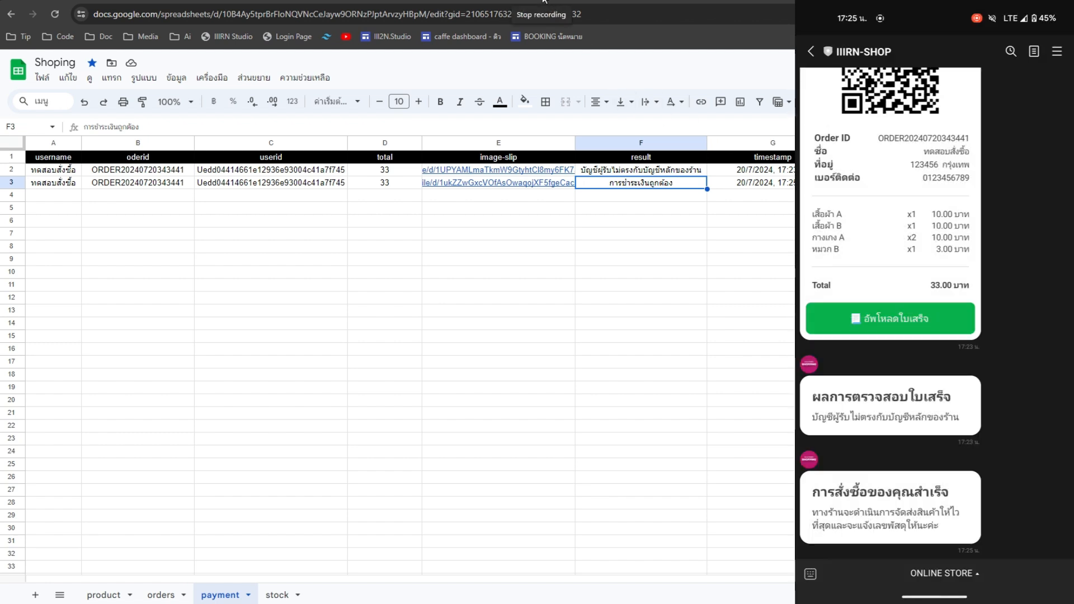
pyautogui.click(504, 1)
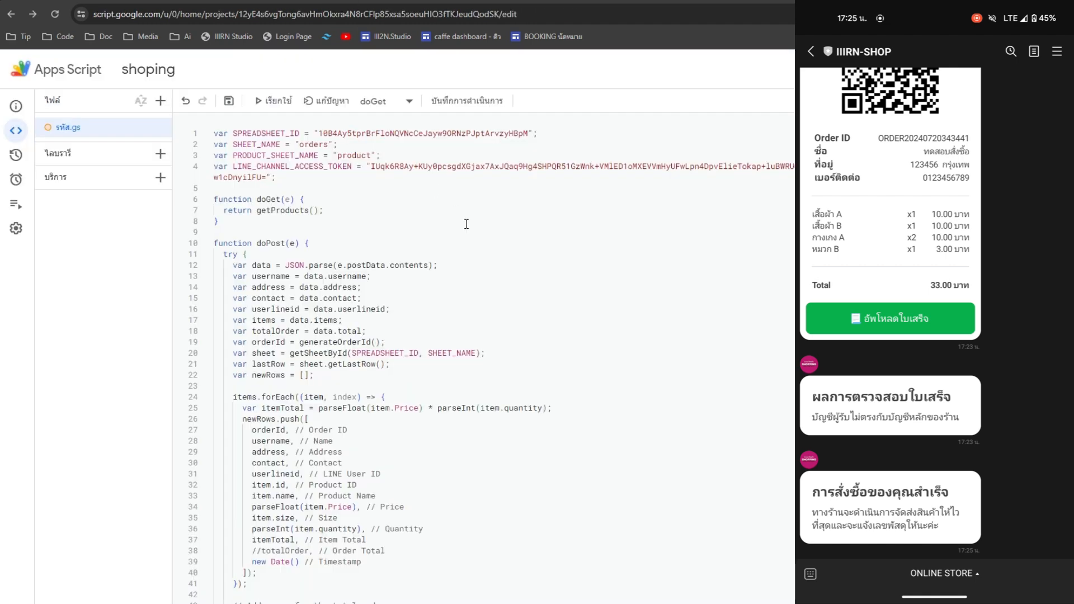